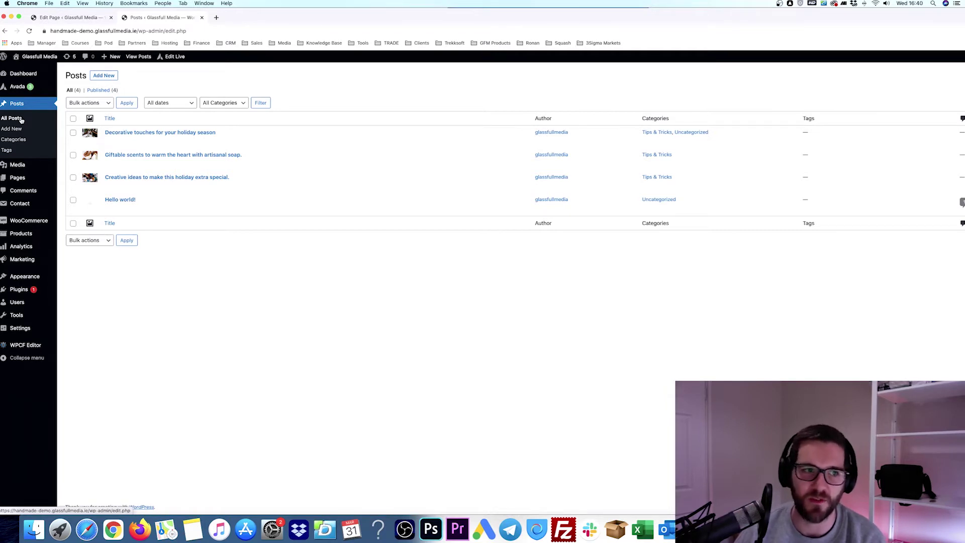
Create a new post from the Posts list to get a blank Add New Post editor
{"action": "left_click", "coordinate": [104, 76]}
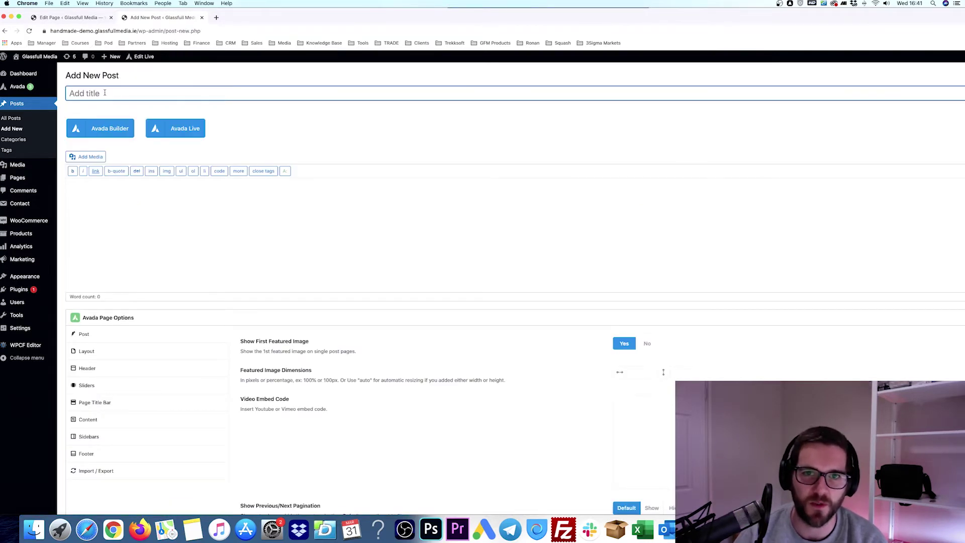
Title the post 'How to add a blog post' and let WordPress auto-save it as a draft
{"action": "type", "text": "How to a"}
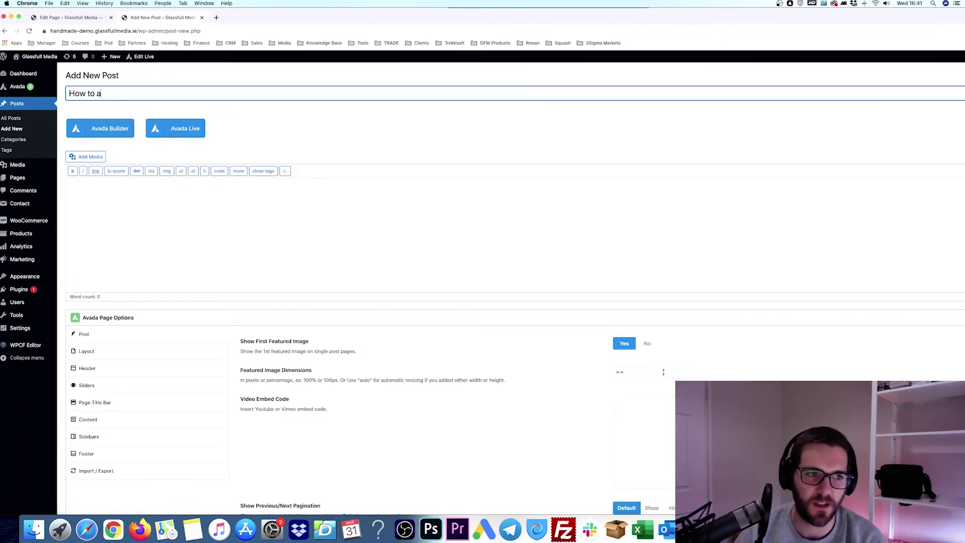
{"action": "type", "text": "dd a blog post"}
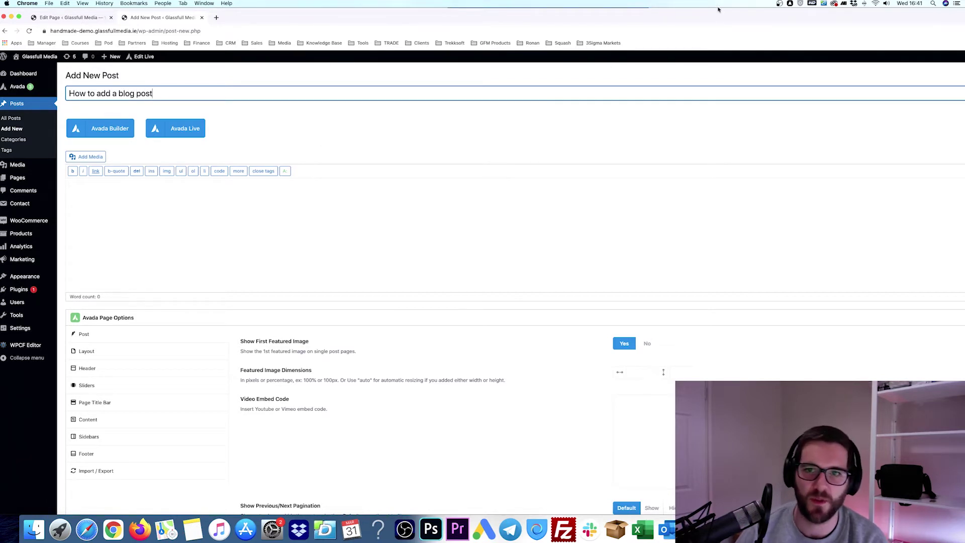
{"action": "left_click_drag", "start_coordinate": [185, 16], "coordinate": [289, 16]}
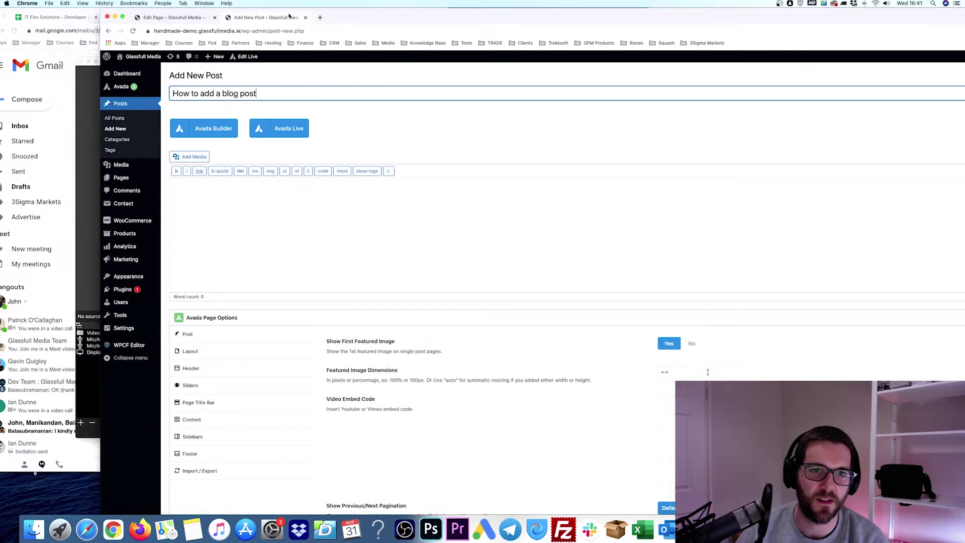
{"action": "left_click_drag", "start_coordinate": [362, 17], "coordinate": [219, 17]}
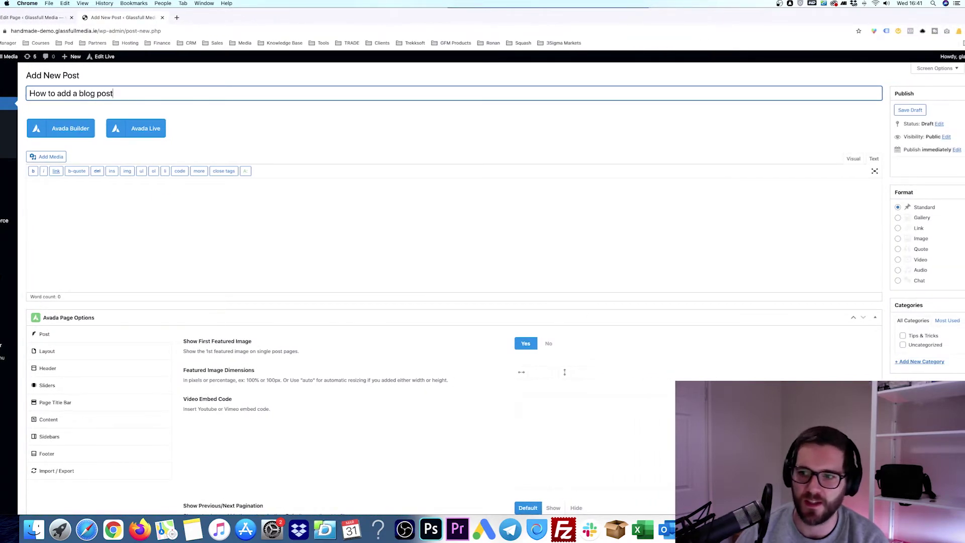
{"action": "left_click_drag", "start_coordinate": [887, 19], "coordinate": [869, 17]}
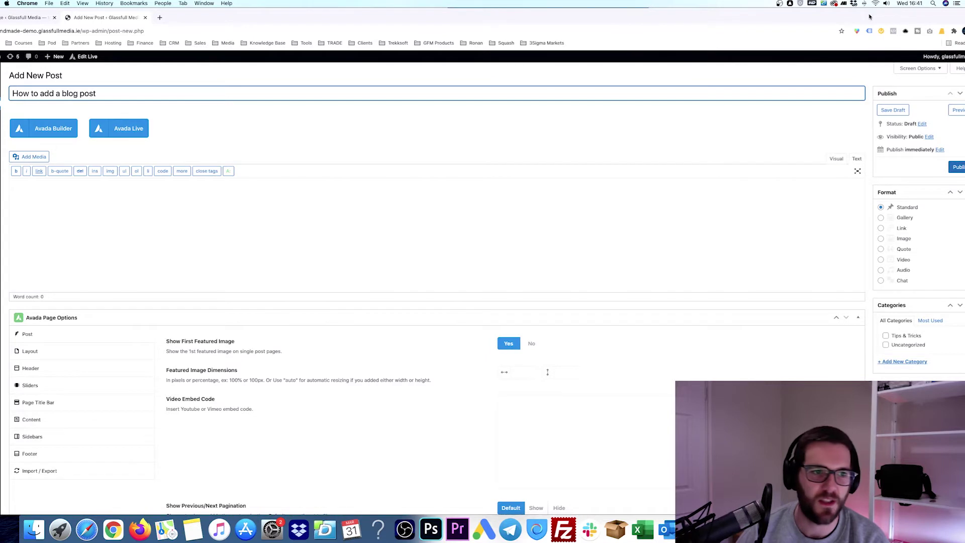
{"action": "left_click", "coordinate": [839, 135]}
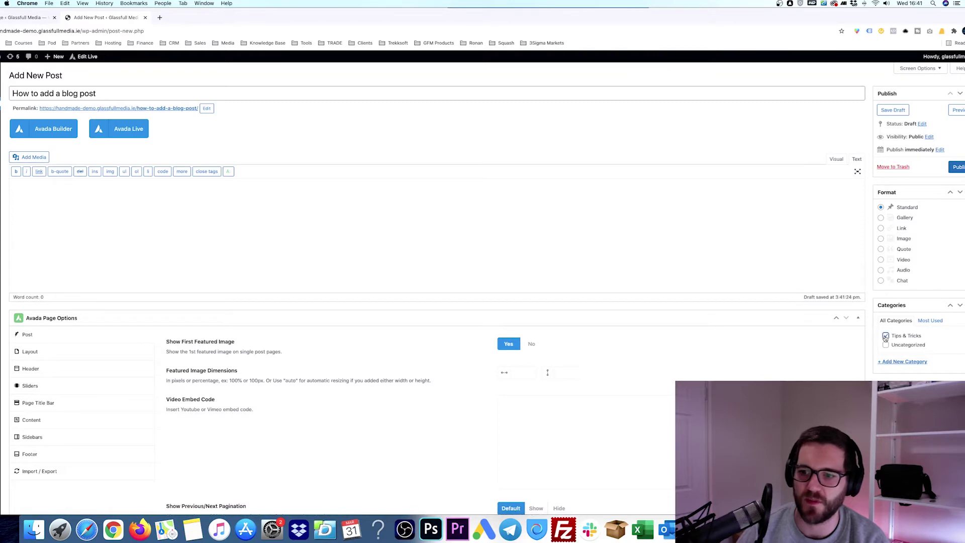
Tick the Tips & Tricks category and look over the terrarium photo in the featured-image library
{"action": "left_click", "coordinate": [886, 337]}
{"action": "scroll", "coordinate": [886, 338], "scroll_direction": "down", "scroll_amount": 3}
{"action": "left_click", "coordinate": [884, 340]}
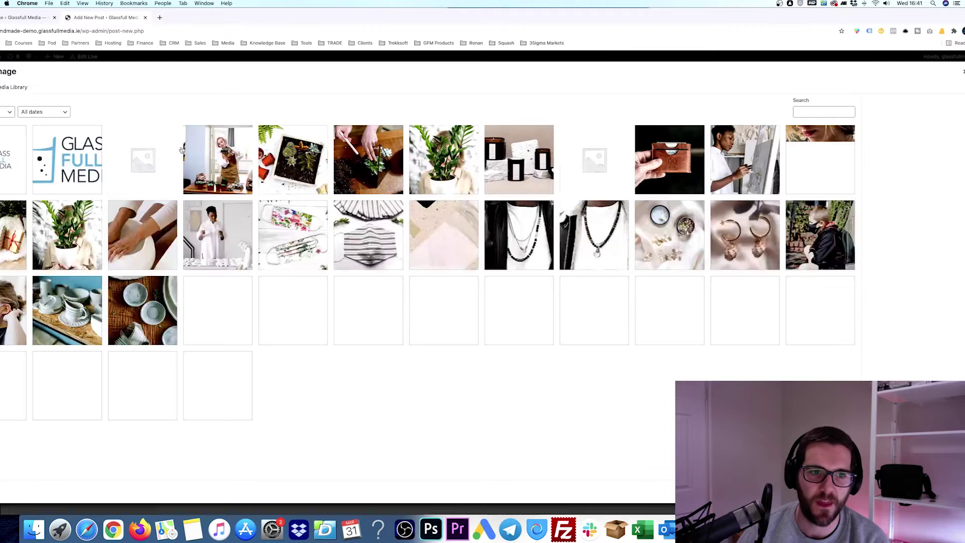
{"action": "left_click", "coordinate": [221, 152]}
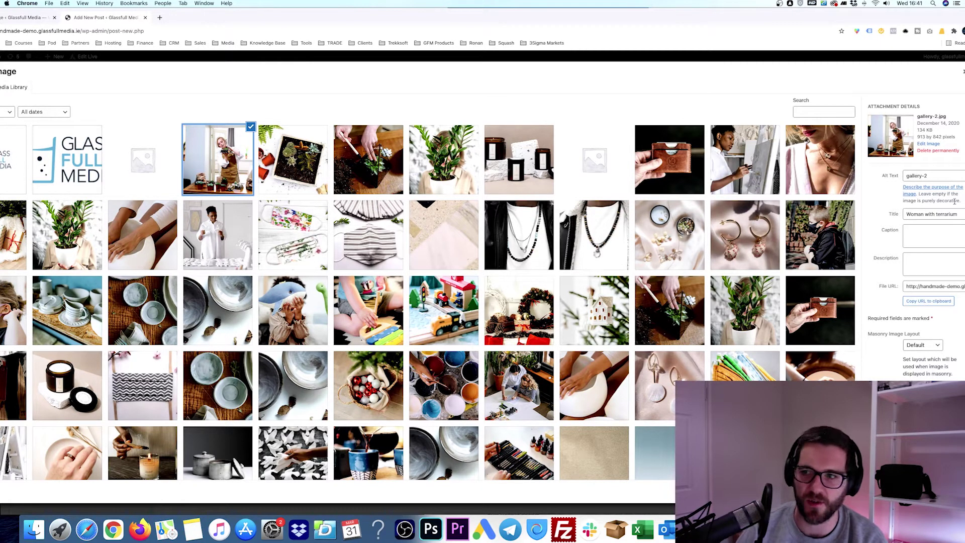
{"action": "left_click_drag", "start_coordinate": [947, 178], "coordinate": [879, 176]}
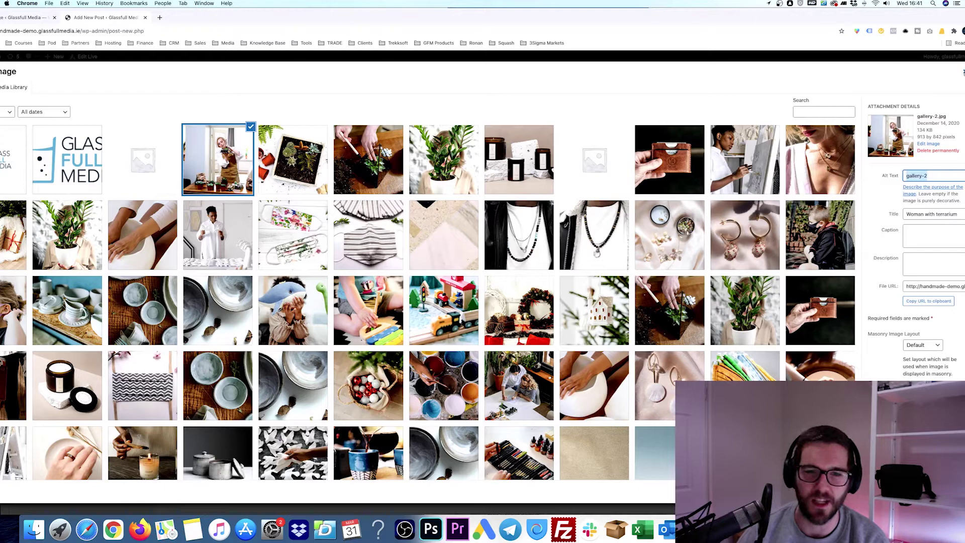
{"action": "key", "text": "Escape"}
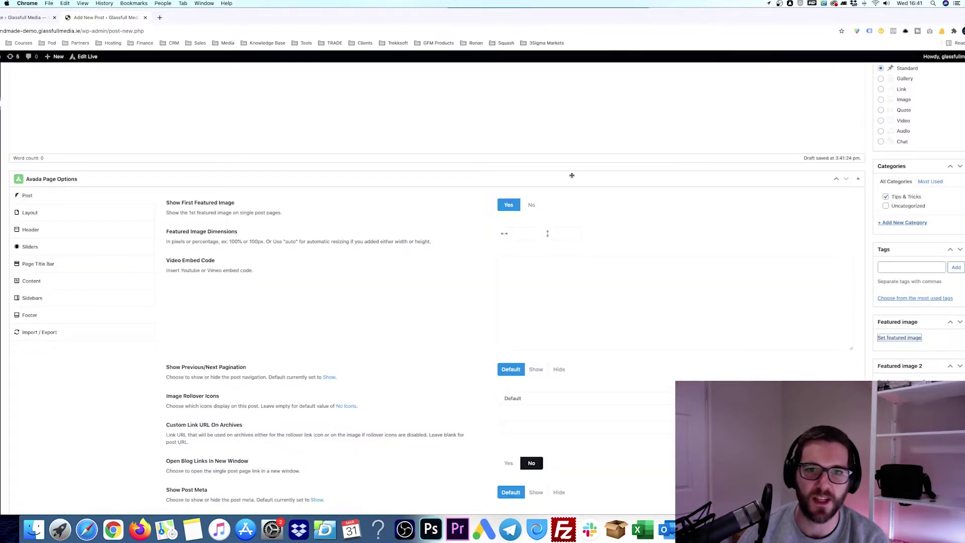
Copy the post title and paste it as the terrarium image's alt text, replacing 'gallery-2'
{"action": "scroll", "coordinate": [441, 198], "scroll_direction": "up", "scroll_amount": 3}
{"action": "triple_click", "coordinate": [160, 99]}
{"action": "key", "text": "super+c"}
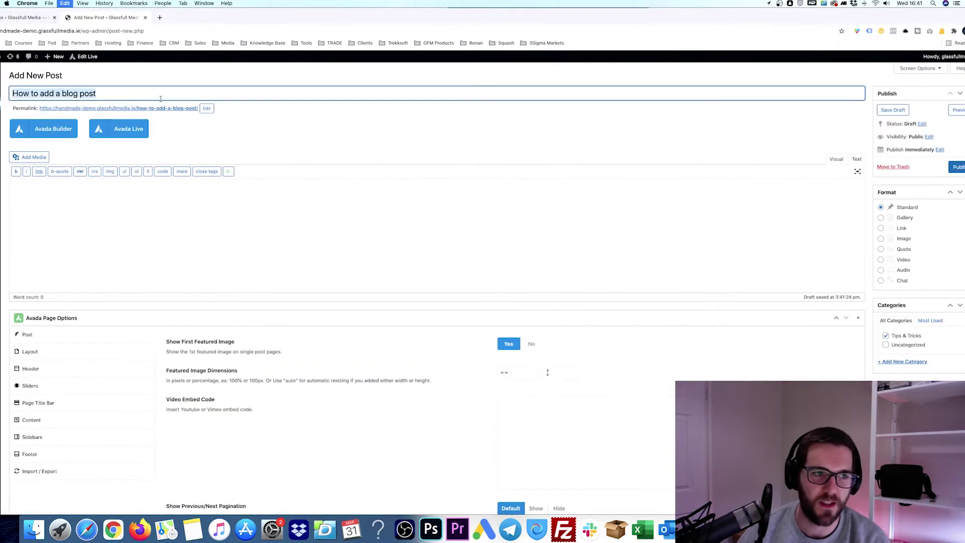
{"action": "scroll", "coordinate": [272, 121], "scroll_direction": "down", "scroll_amount": 4}
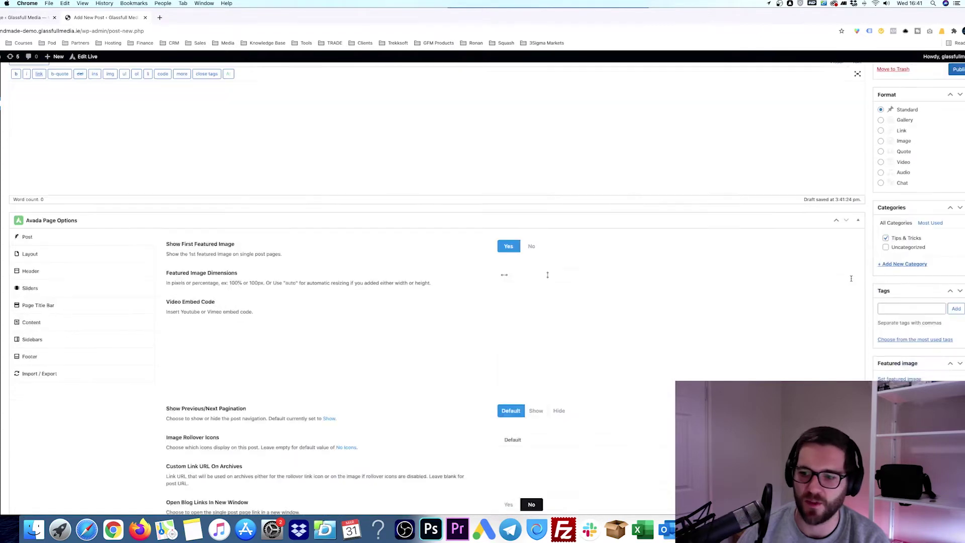
{"action": "left_click", "coordinate": [902, 355]}
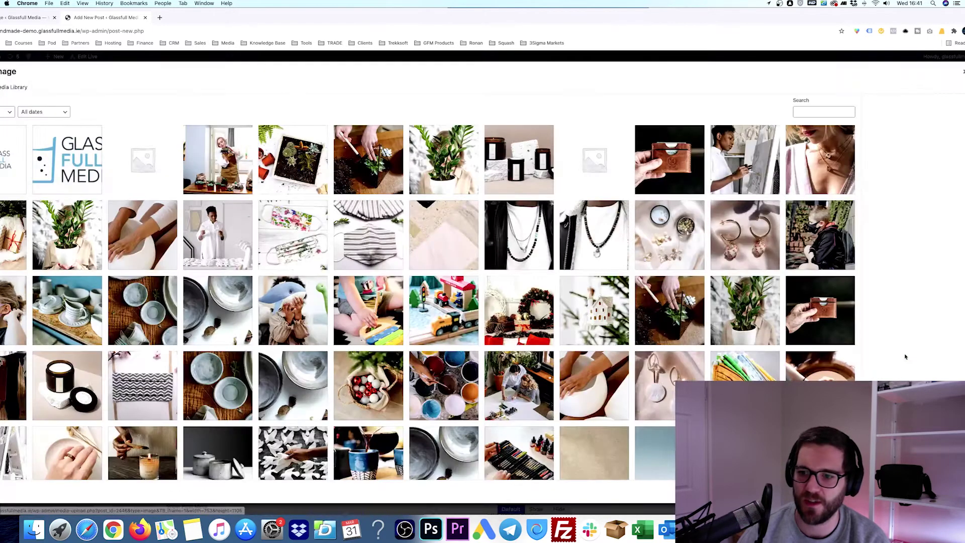
{"action": "left_click", "coordinate": [203, 151]}
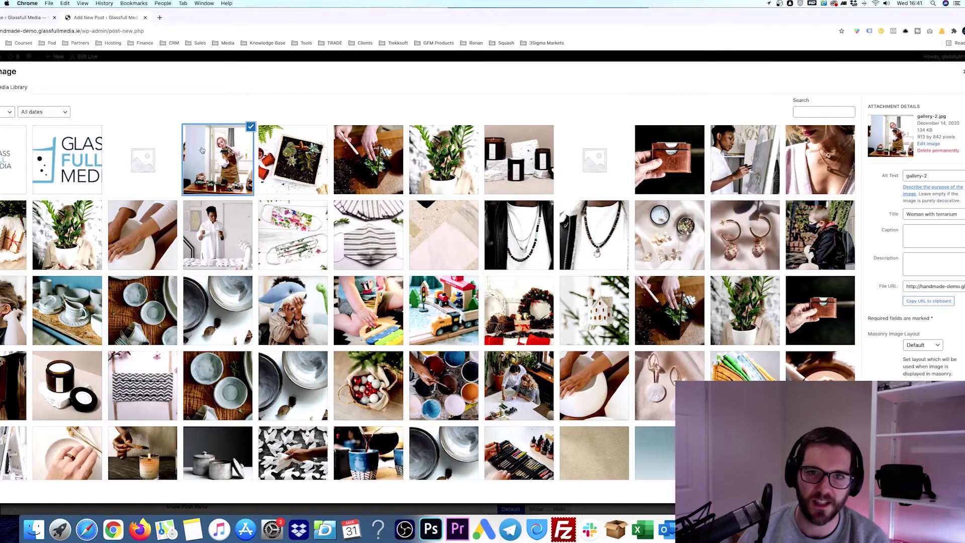
{"action": "triple_click", "coordinate": [944, 177]}
{"action": "key", "text": "super+v"}
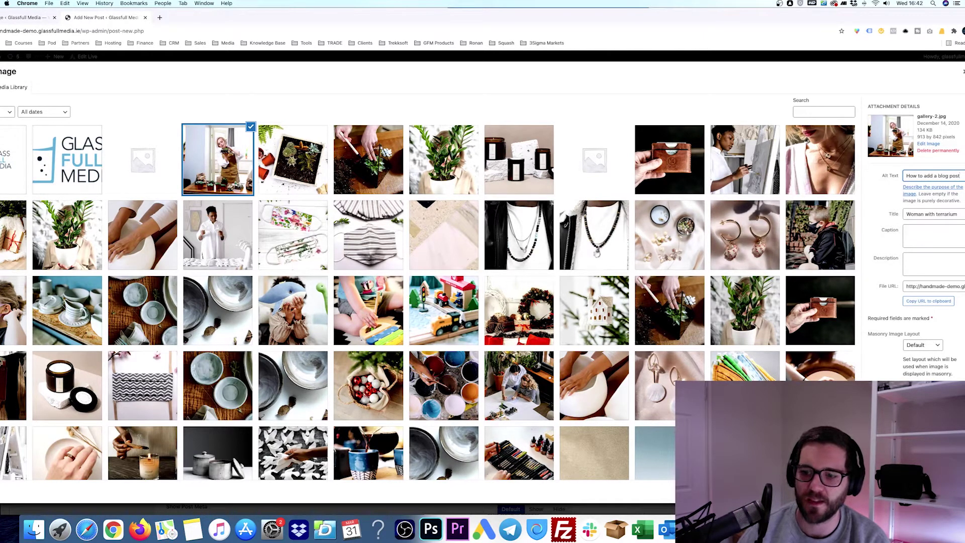
{"action": "scroll", "coordinate": [667, 283], "scroll_direction": "up", "scroll_amount": 5}
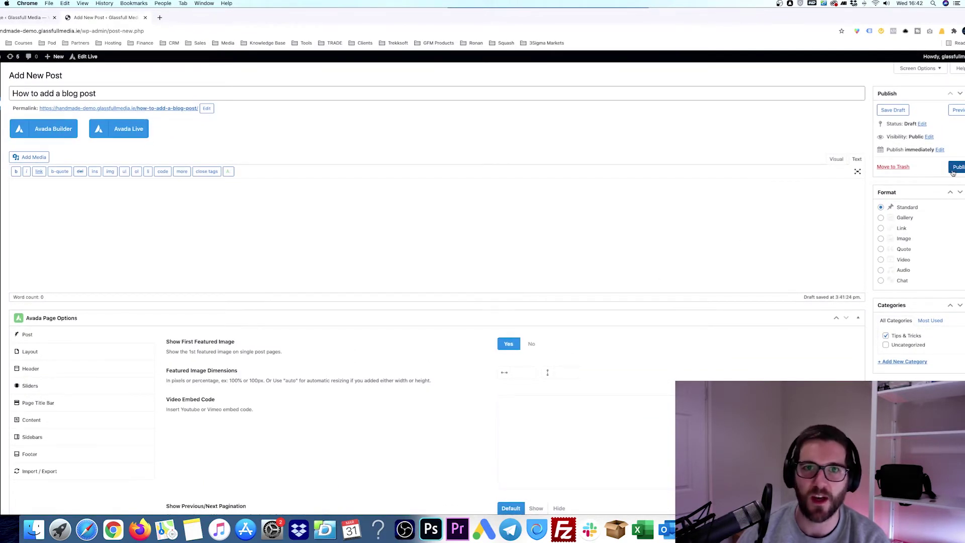
Type test text into the post body, then delete it so the body stays empty
{"action": "left_click", "coordinate": [592, 189]}
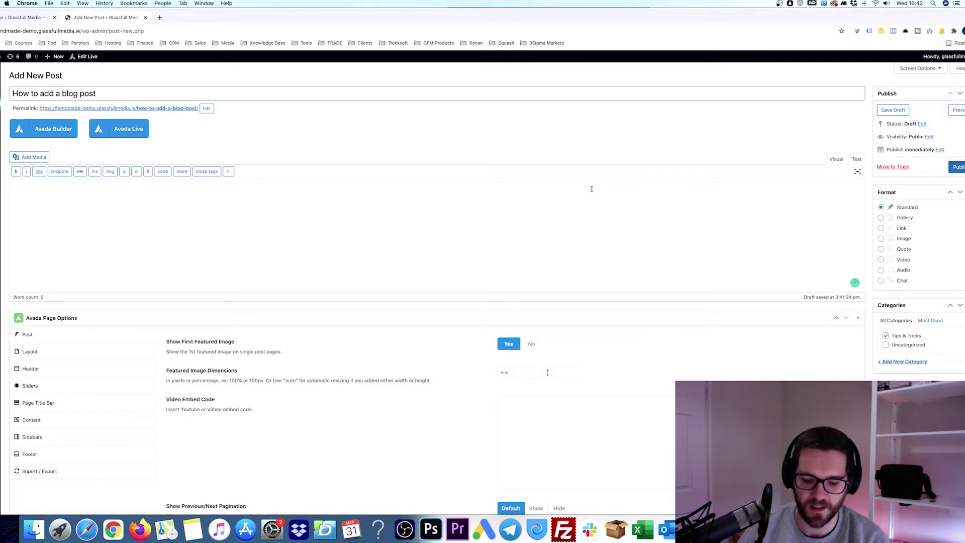
{"action": "type", "text": "sdnfdjsdfj  "}
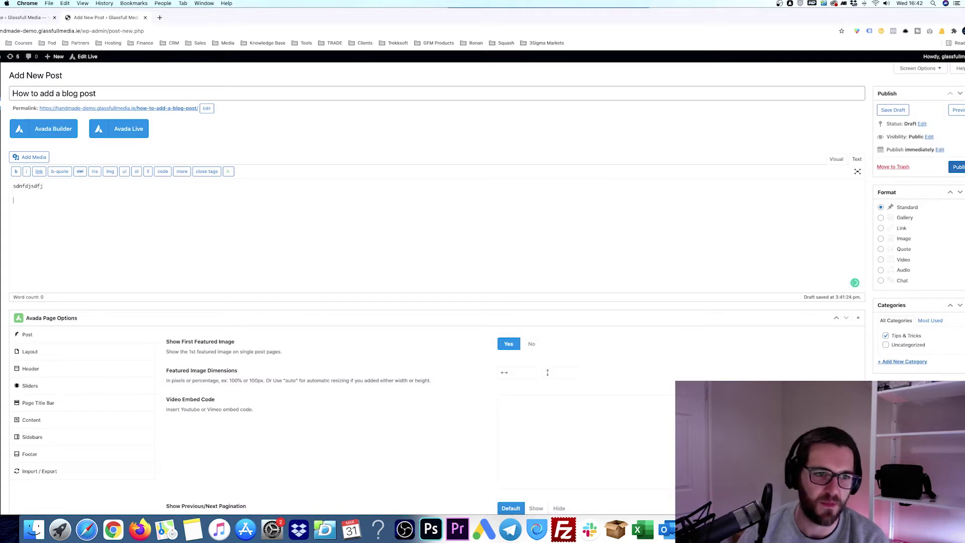
{"action": "type", "text": "sdnfnffnm"}
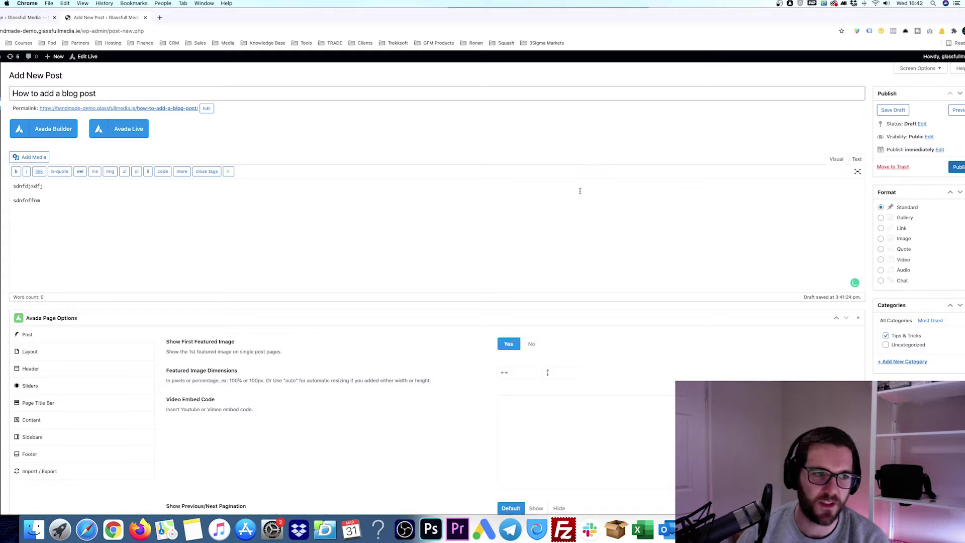
{"action": "key", "text": "super+a"}
{"action": "key", "text": "BackSpace"}
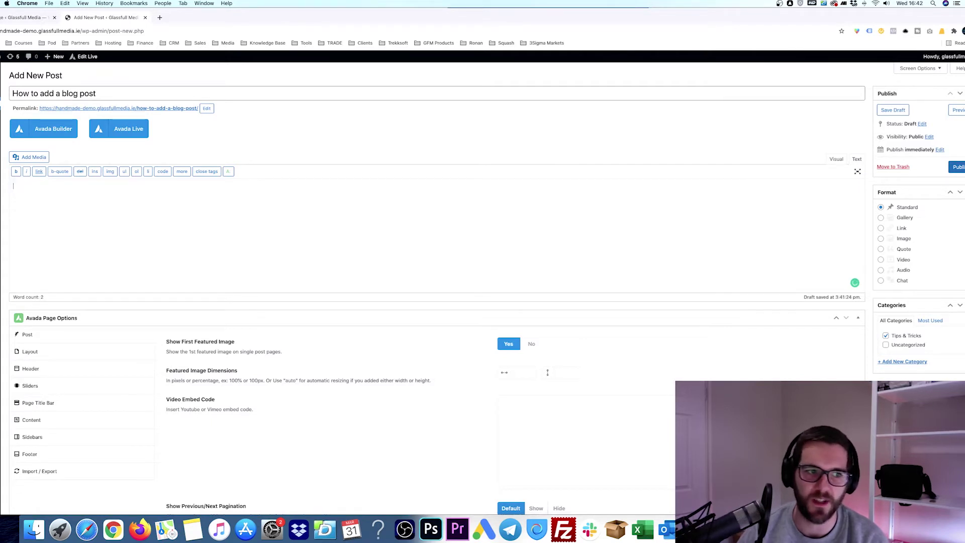
{"action": "key", "text": "super+r"}
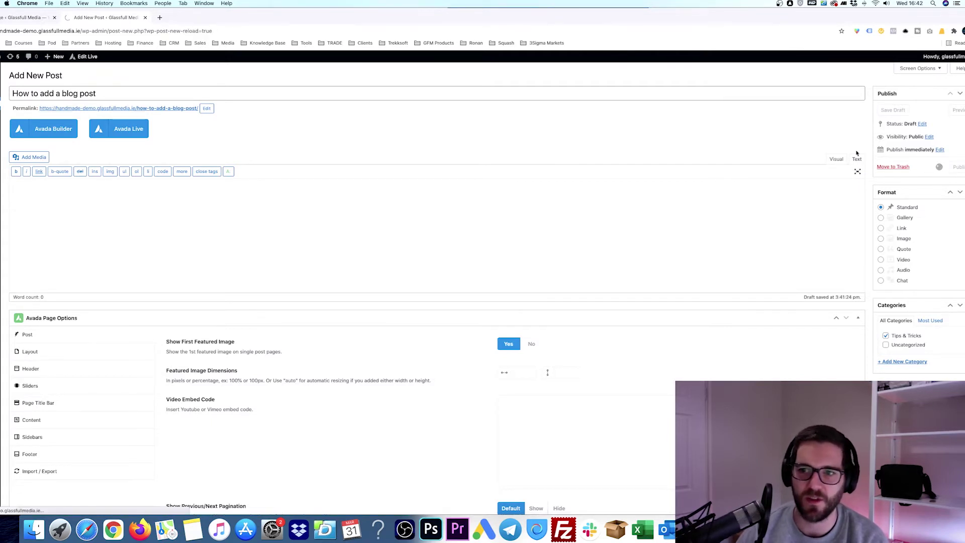
{"action": "left_click_drag", "start_coordinate": [101, 93], "coordinate": [2, 93]}
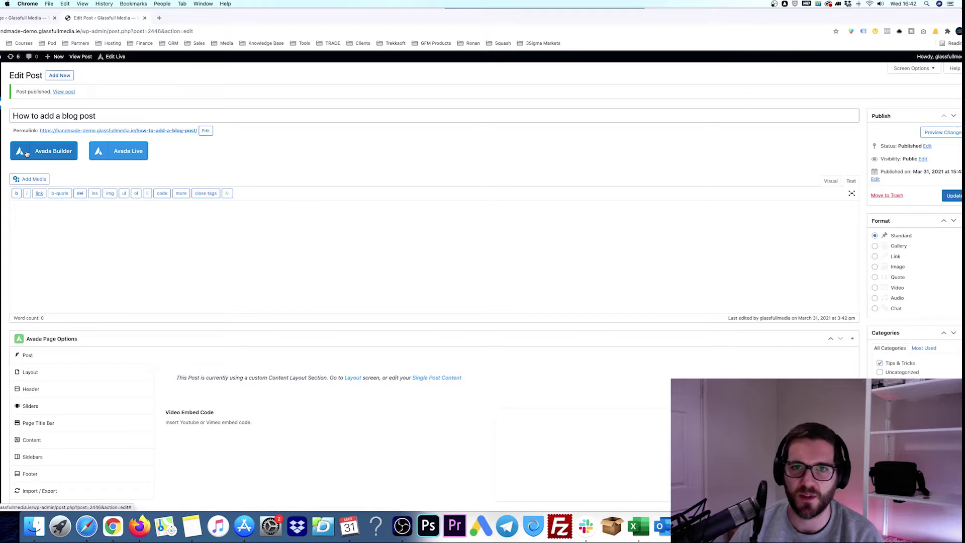
Switch to Avada Builder and insert a container with a 1/2 + 1/2 column layout
{"action": "left_click", "coordinate": [27, 154]}
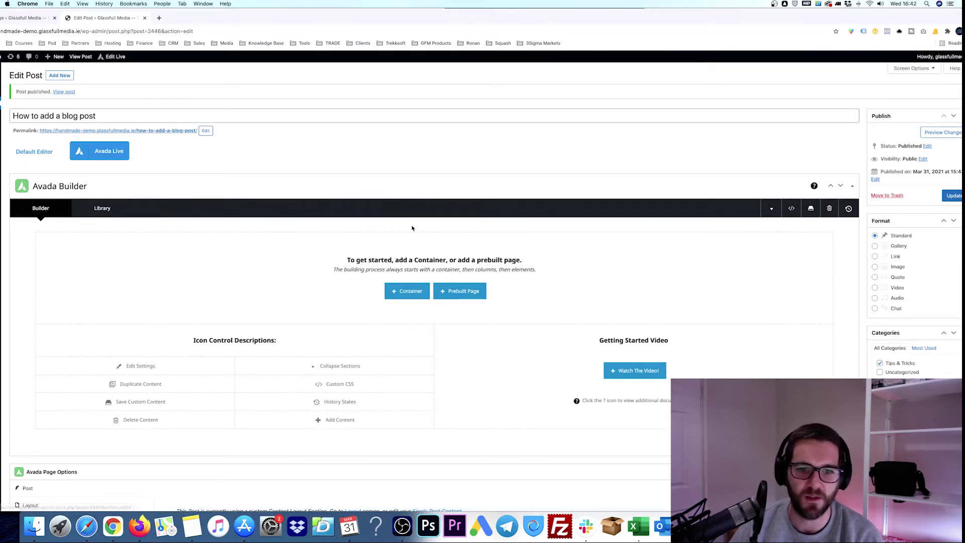
{"action": "left_click", "coordinate": [408, 293]}
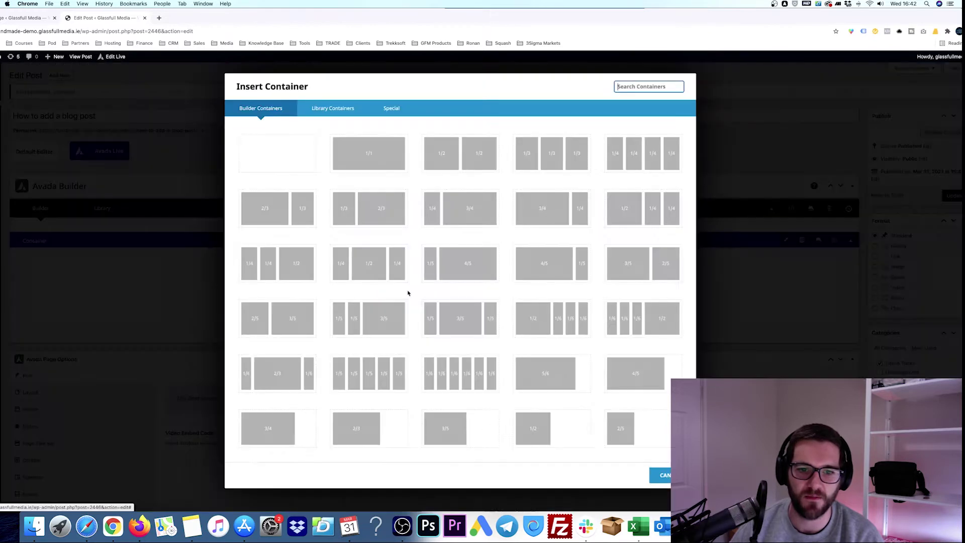
{"action": "left_click", "coordinate": [469, 168]}
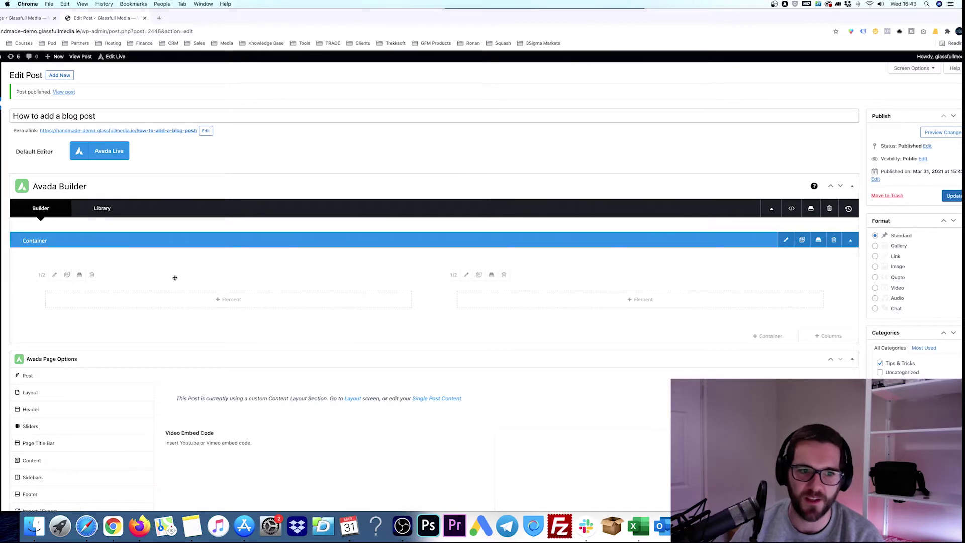
Open the left column's element list, browse it, and filter it by 'tex'
{"action": "left_click", "coordinate": [226, 300]}
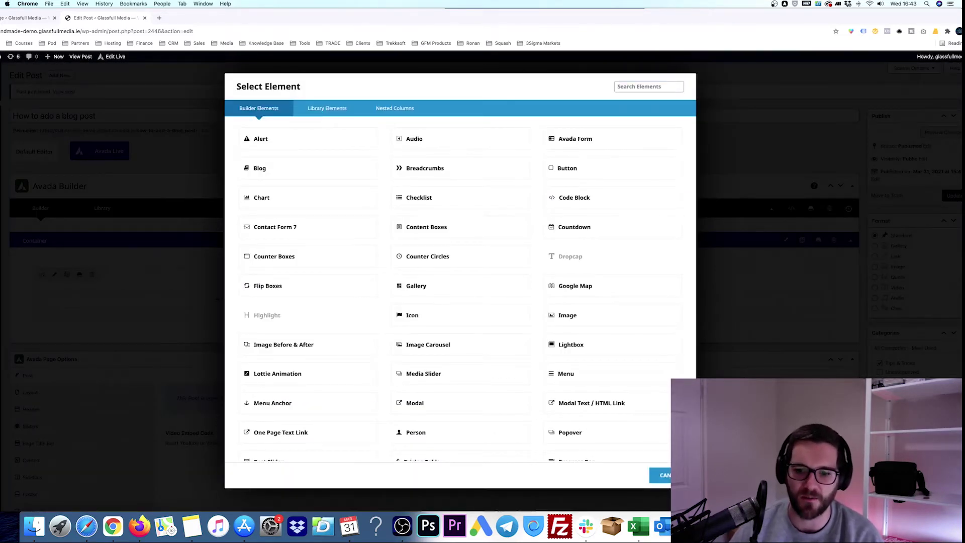
{"action": "left_click", "coordinate": [221, 305]}
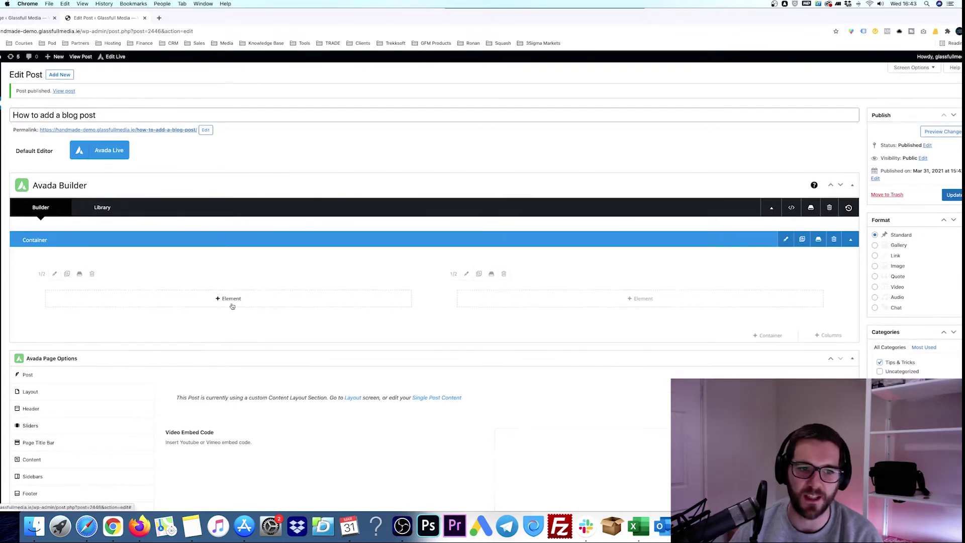
{"action": "left_click", "coordinate": [234, 304]}
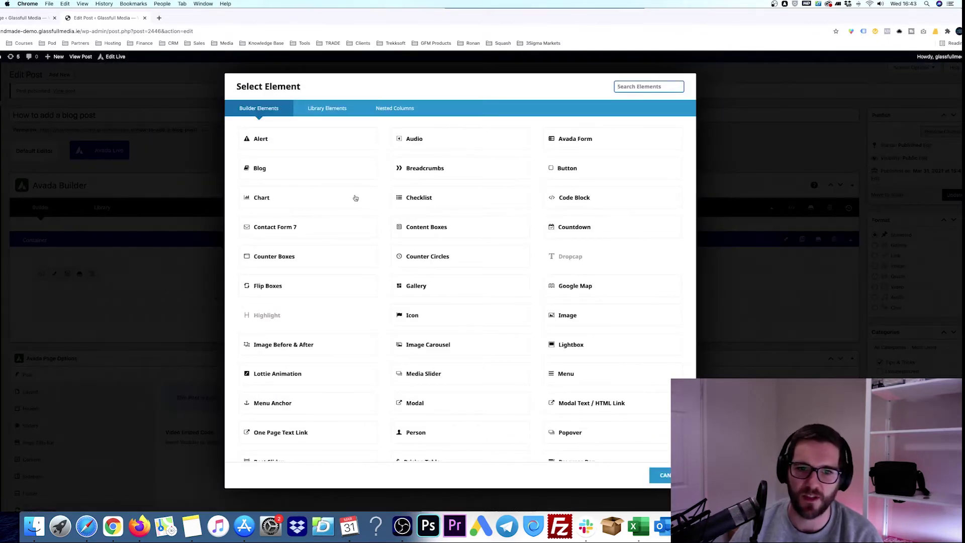
{"action": "scroll", "coordinate": [480, 222], "scroll_direction": "down", "scroll_amount": 3}
{"action": "scroll", "coordinate": [481, 221], "scroll_direction": "down", "scroll_amount": 5}
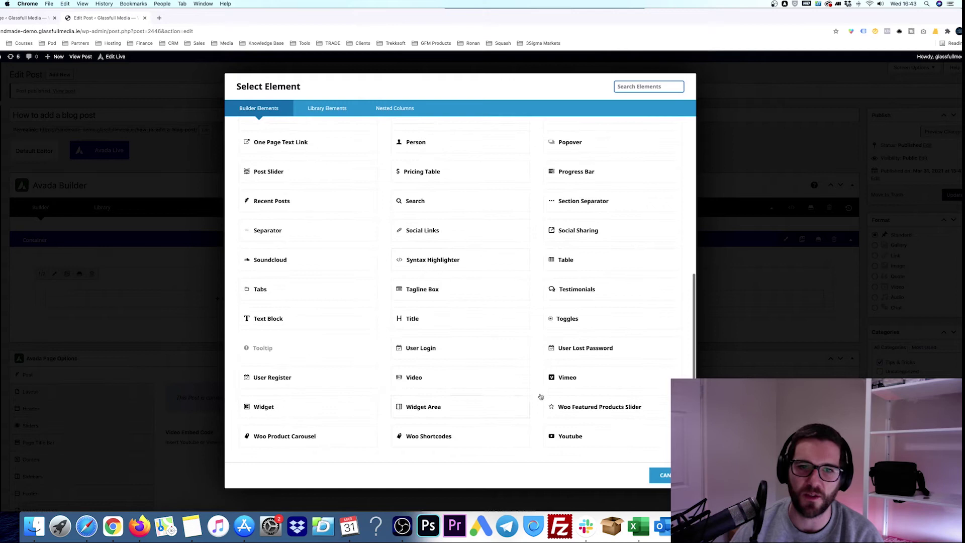
{"action": "scroll", "coordinate": [515, 326], "scroll_direction": "up", "scroll_amount": 1}
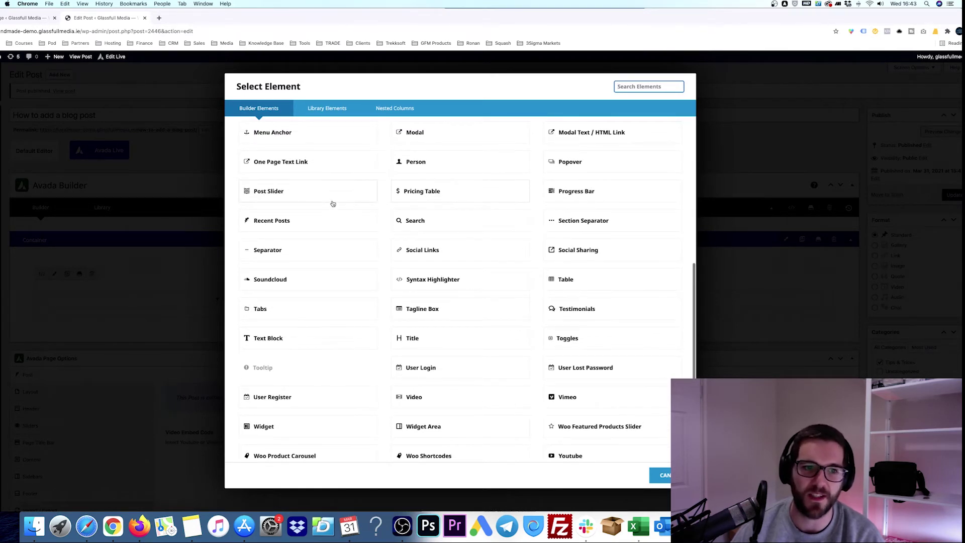
{"action": "scroll", "coordinate": [325, 200], "scroll_direction": "up", "scroll_amount": 3}
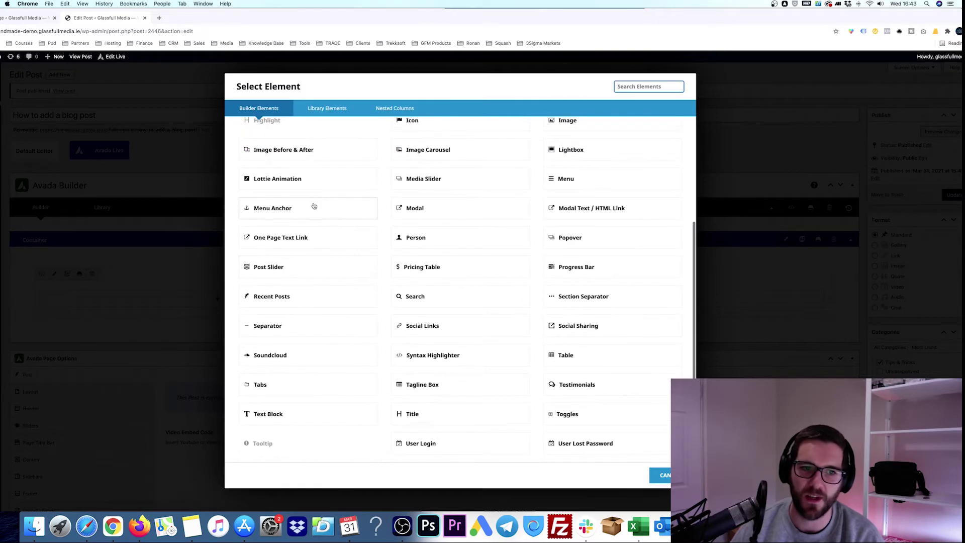
{"action": "scroll", "coordinate": [316, 204], "scroll_direction": "up", "scroll_amount": 3}
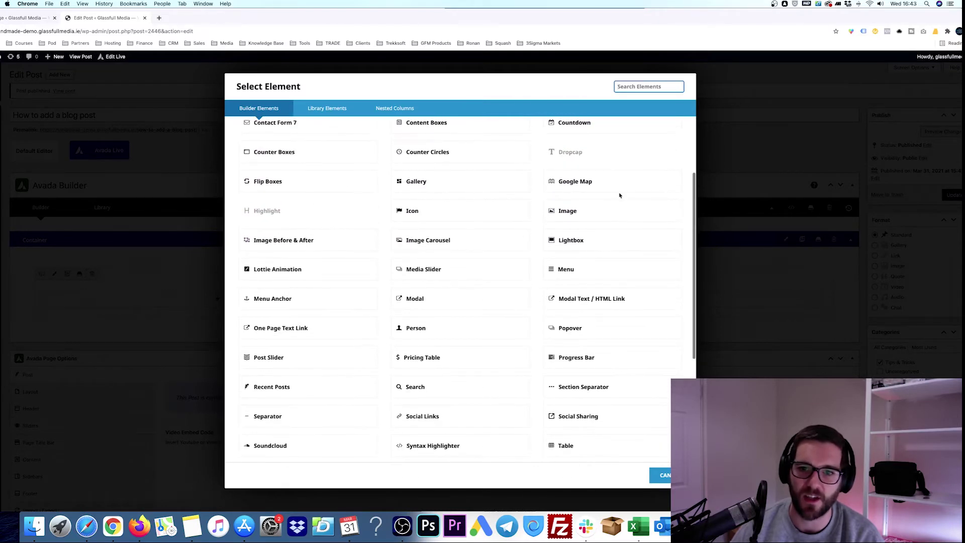
{"action": "scroll", "coordinate": [523, 219], "scroll_direction": "up", "scroll_amount": 3}
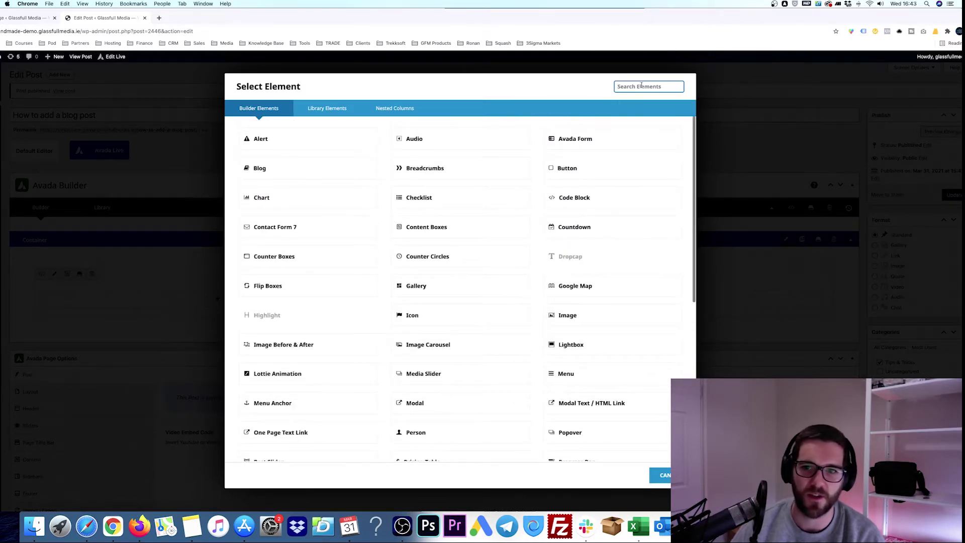
{"action": "type", "text": "tex"}
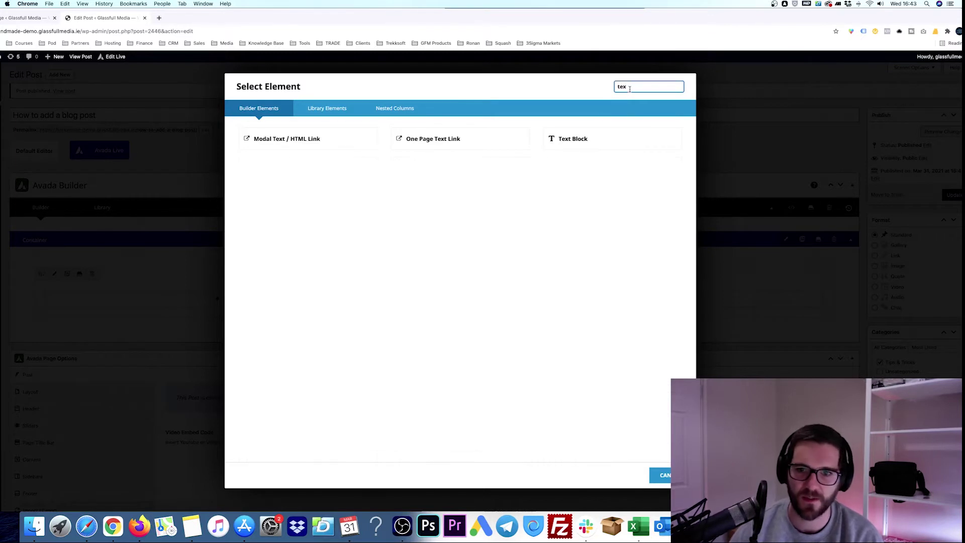
Add a Text Block asking if viewers know how to create a blog post, and save it
{"action": "left_click", "coordinate": [573, 139]}
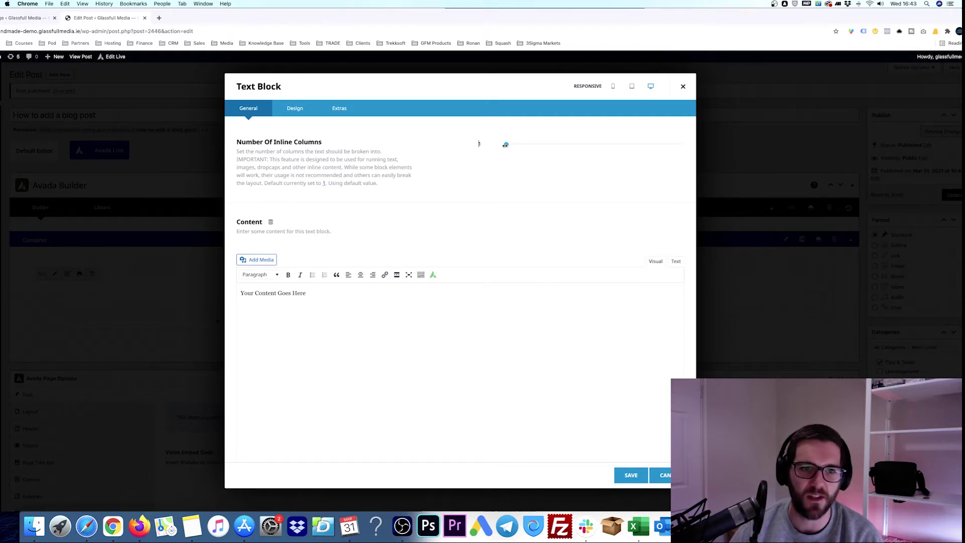
{"action": "left_click", "coordinate": [369, 316]}
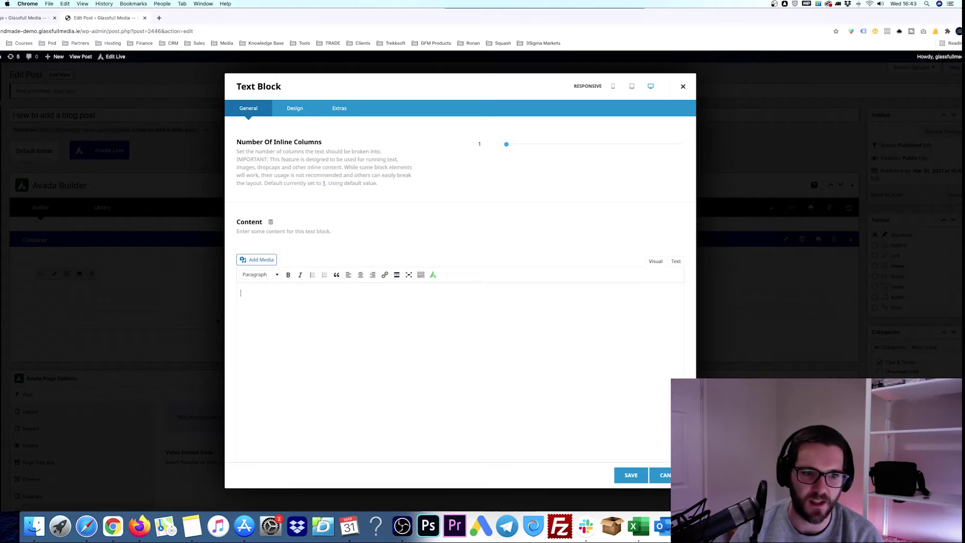
{"action": "type", "text": "Did you know"}
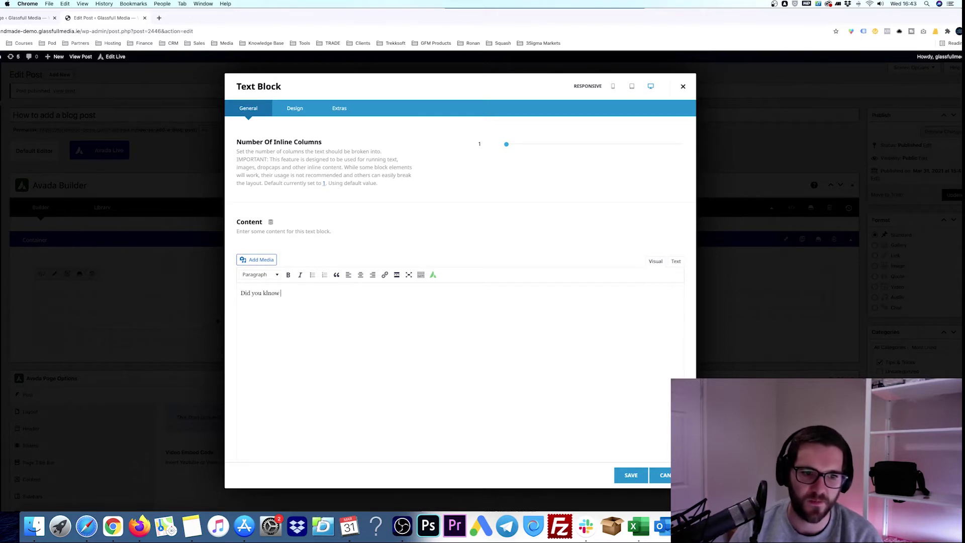
{"action": "key", "text": "BackSpace"}
{"action": "key", "text": "BackSpace"}
{"action": "key", "text": "BackSpace"}
{"action": "type", "text": "kno"}
{"action": "key", "text": "BackSpace"}
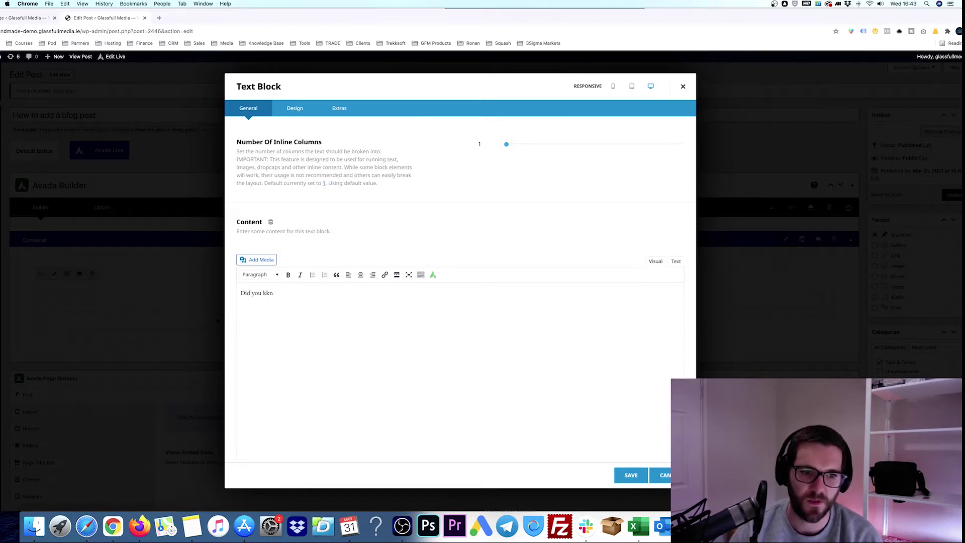
{"action": "type", "text": "now how "}
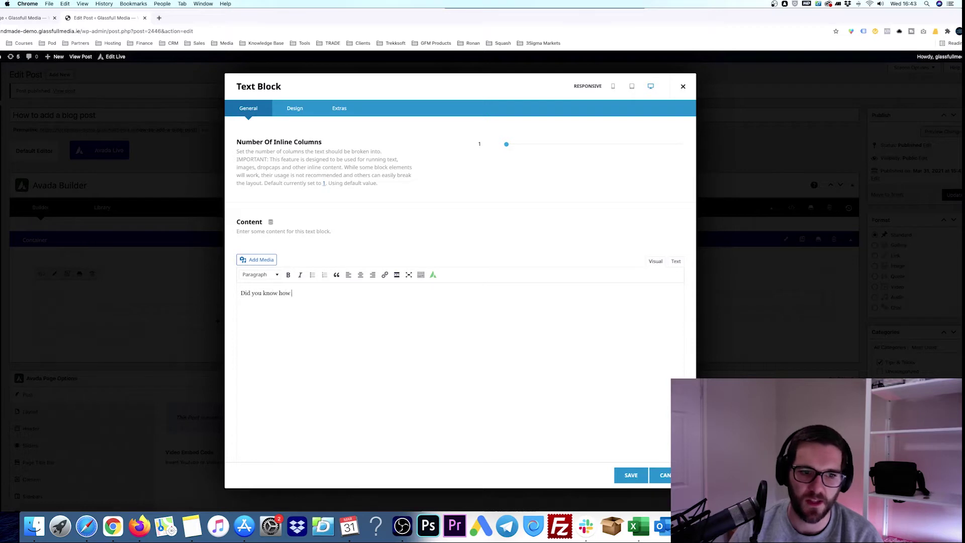
{"action": "type", "text": "you can create a "}
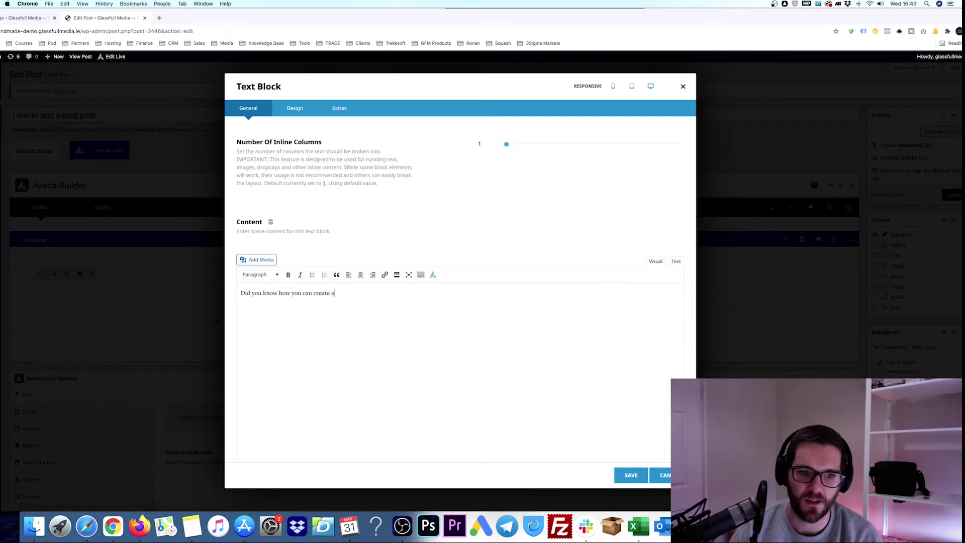
{"action": "type", "text": "blog post "}
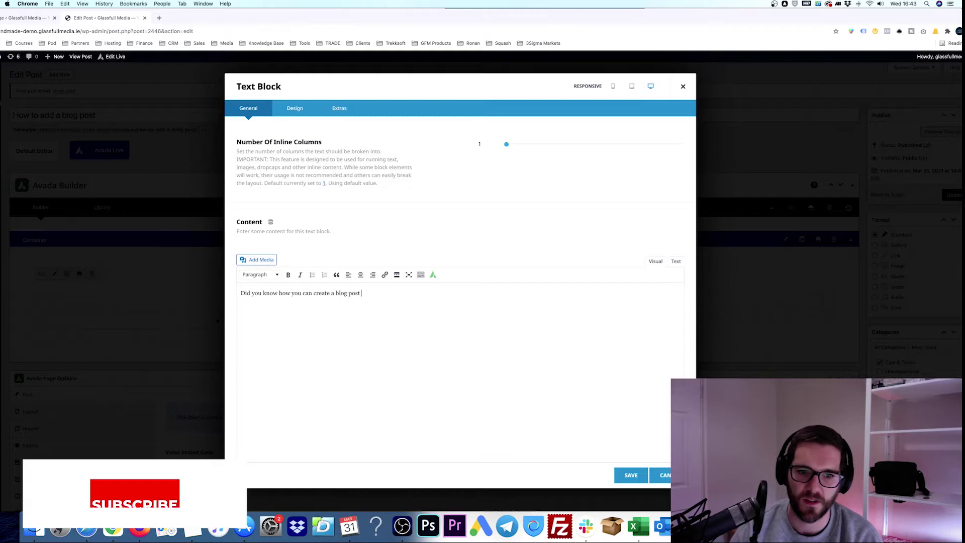
{"action": "type", "text": "before lo"}
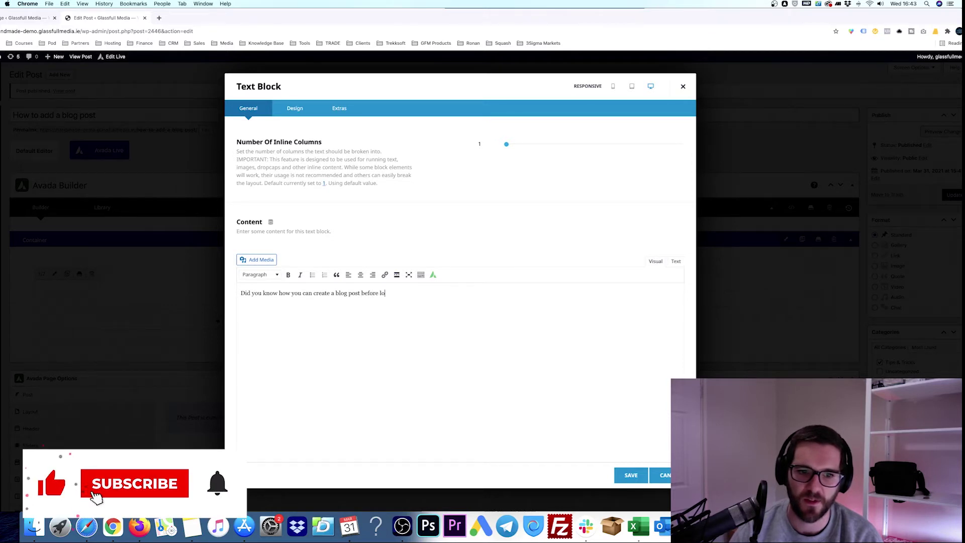
{"action": "type", "text": "oking at this video?"}
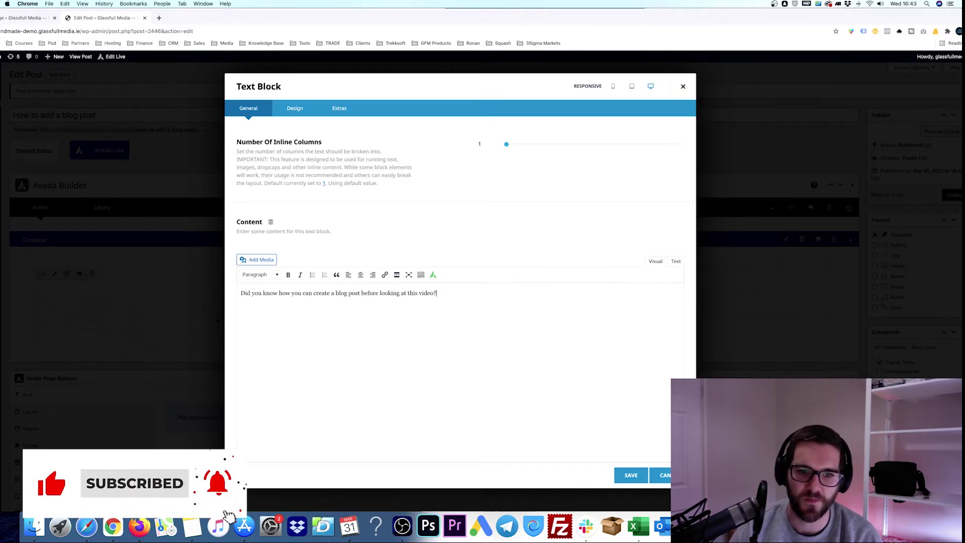
{"action": "key", "text": "Return"}
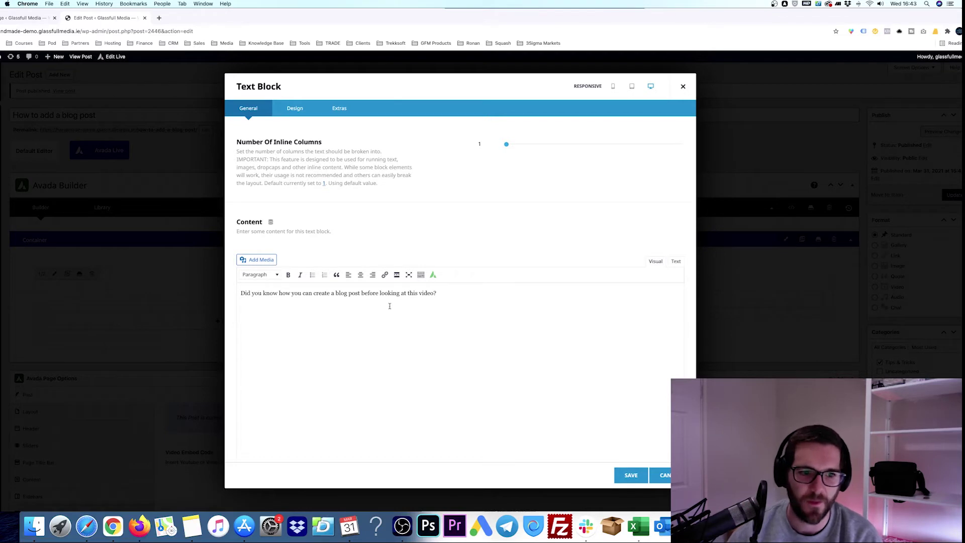
{"action": "left_click", "coordinate": [636, 475]}
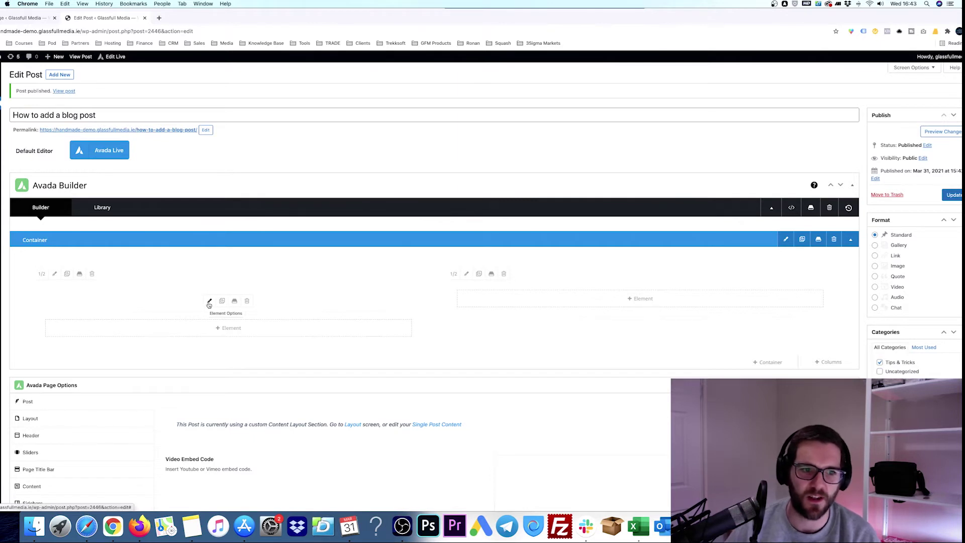
Insert 'How to add a blog post' as a Heading 1 above the paragraph and save the Text Block
{"action": "left_click", "coordinate": [210, 302]}
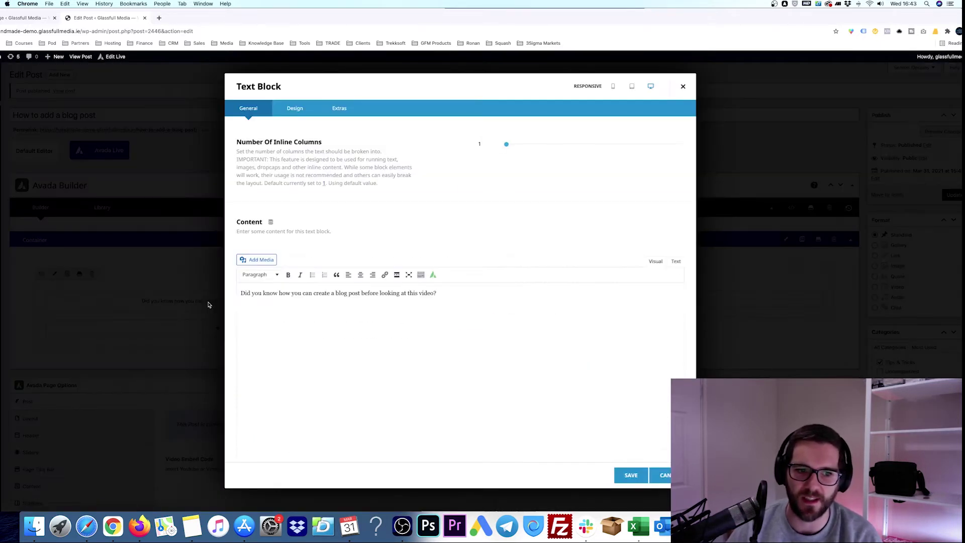
{"action": "left_click", "coordinate": [239, 292]}
{"action": "key", "text": "Return"}
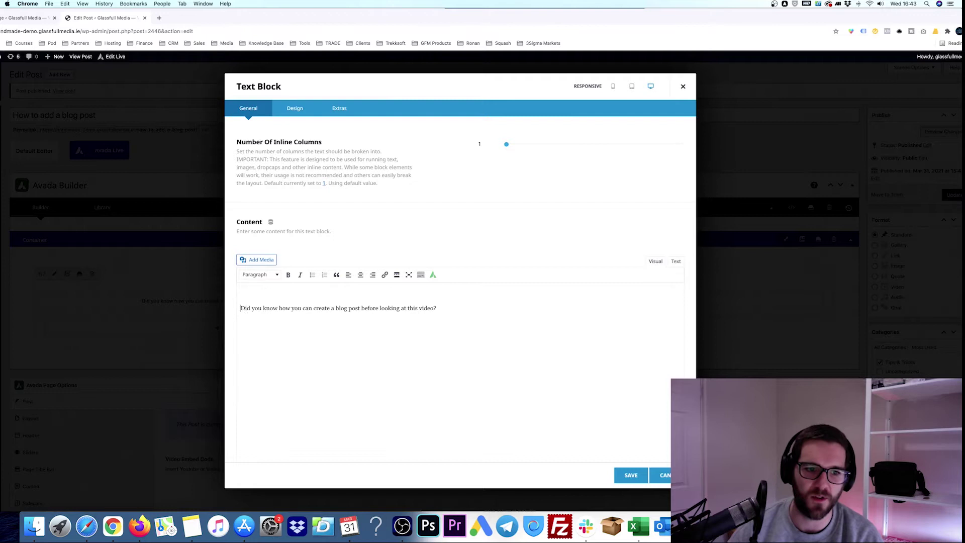
{"action": "type", "text": "How to add a blog post"}
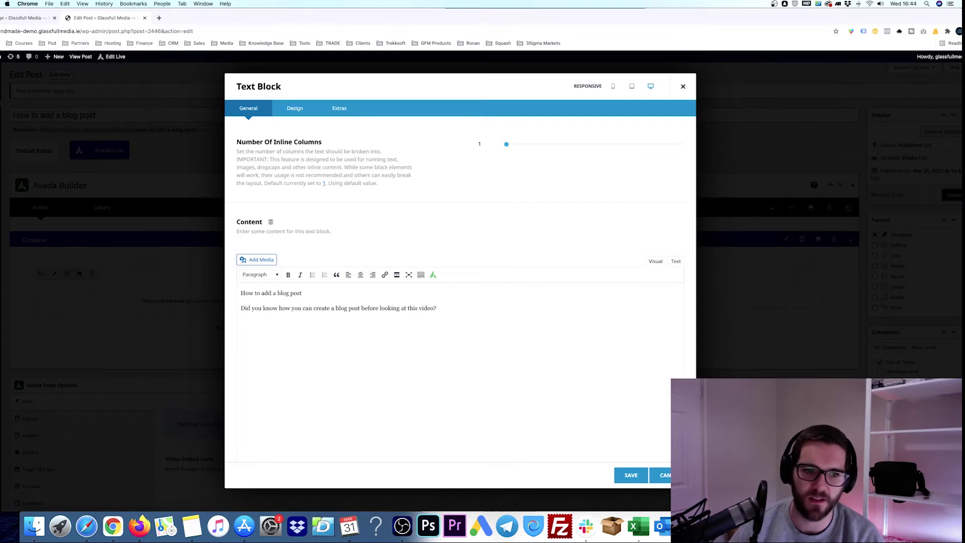
{"action": "key", "text": "super+shift+Left"}
{"action": "left_click", "coordinate": [274, 276]}
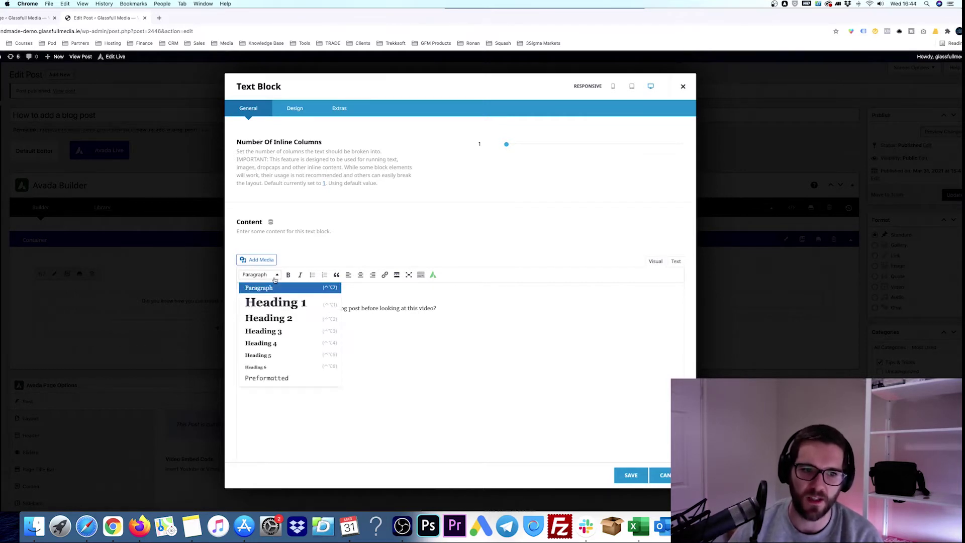
{"action": "left_click", "coordinate": [278, 302]}
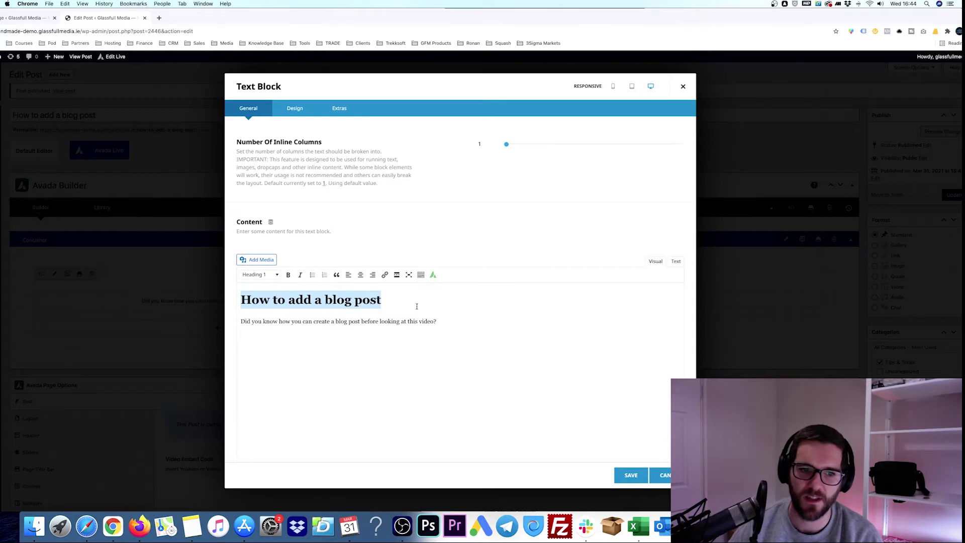
{"action": "left_click_drag", "start_coordinate": [243, 323], "coordinate": [412, 326]}
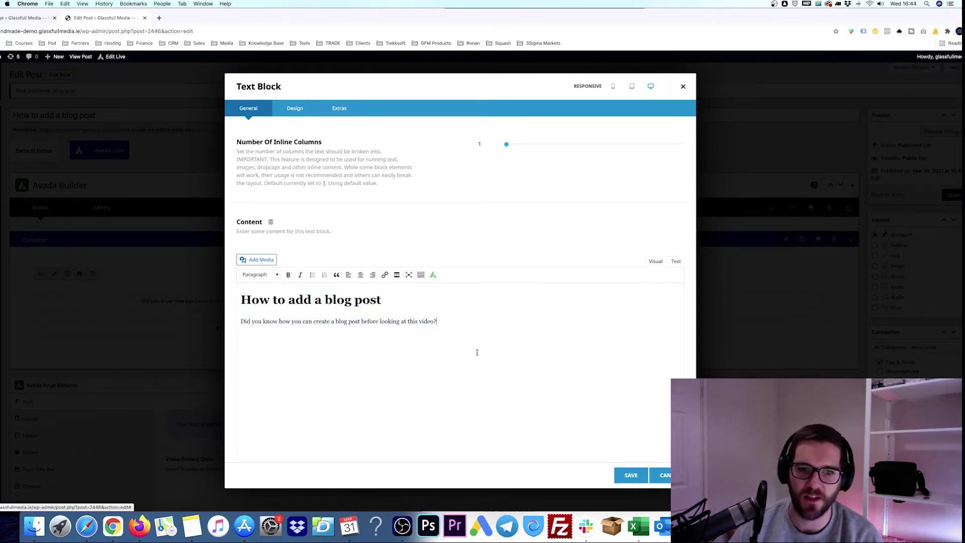
{"action": "left_click_drag", "start_coordinate": [383, 300], "coordinate": [245, 294]}
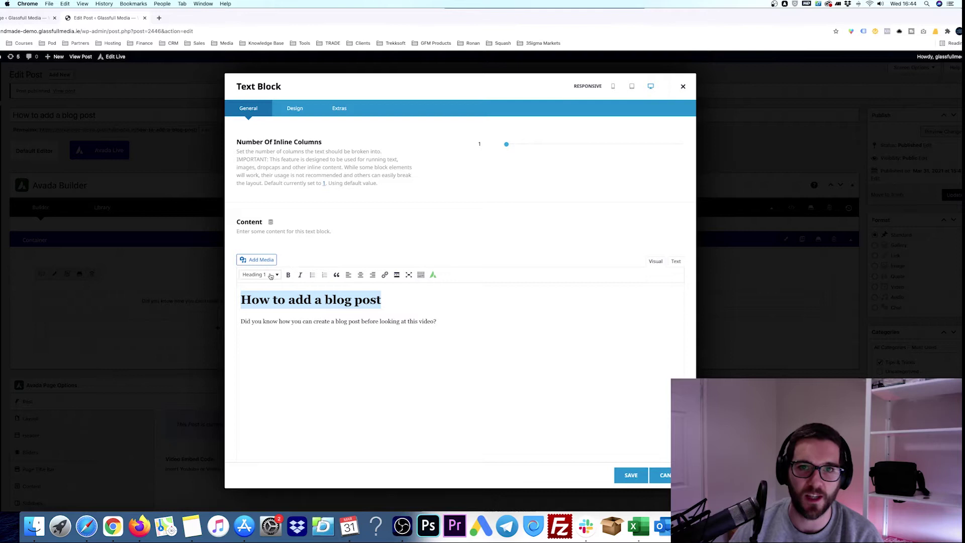
{"action": "left_click", "coordinate": [238, 321]}
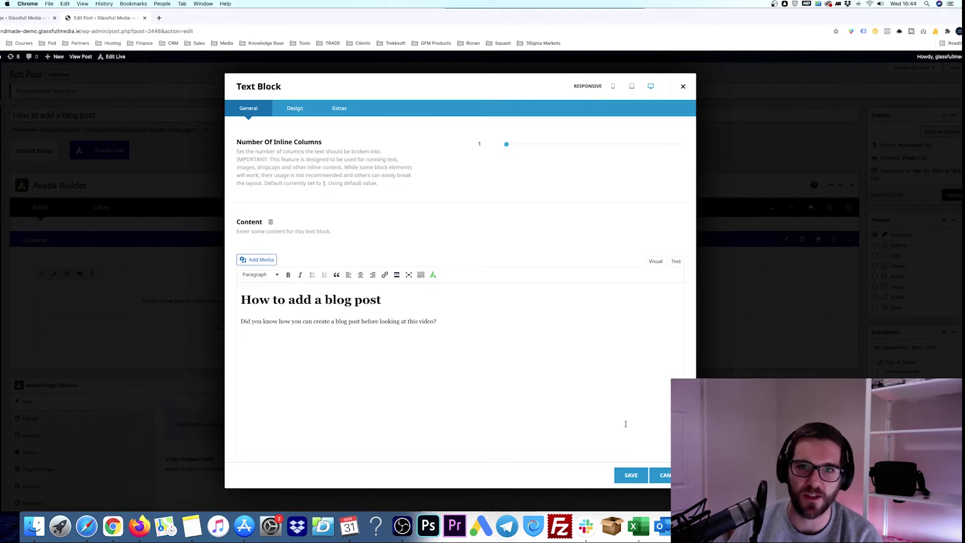
{"action": "left_click", "coordinate": [615, 475]}
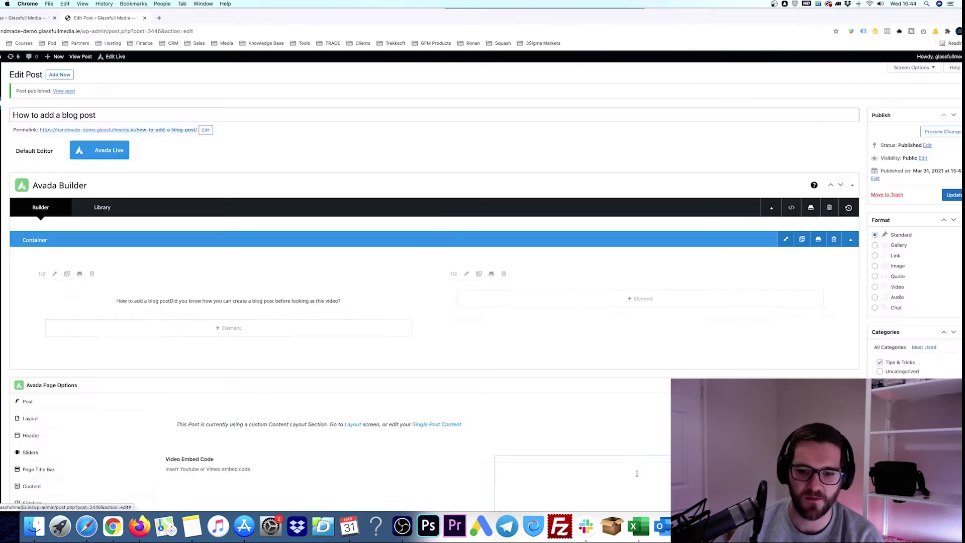
Add an Image element to the right column, found by searching 'imag'
{"action": "left_click", "coordinate": [641, 301]}
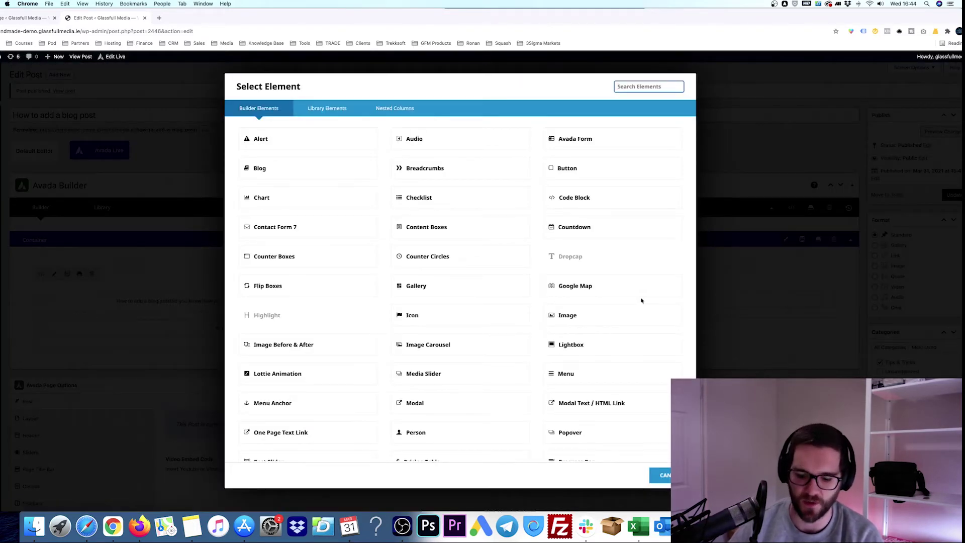
{"action": "type", "text": "imag"}
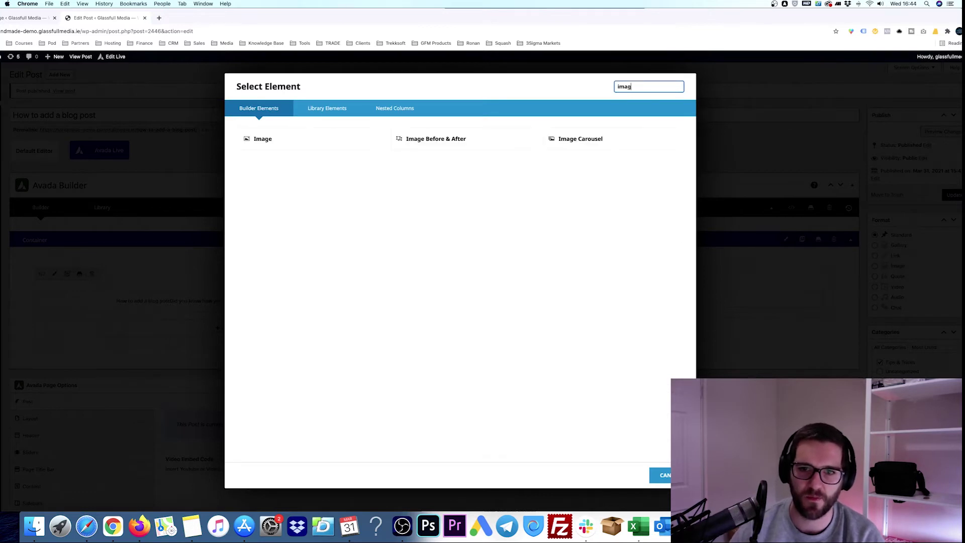
{"action": "left_click", "coordinate": [316, 144]}
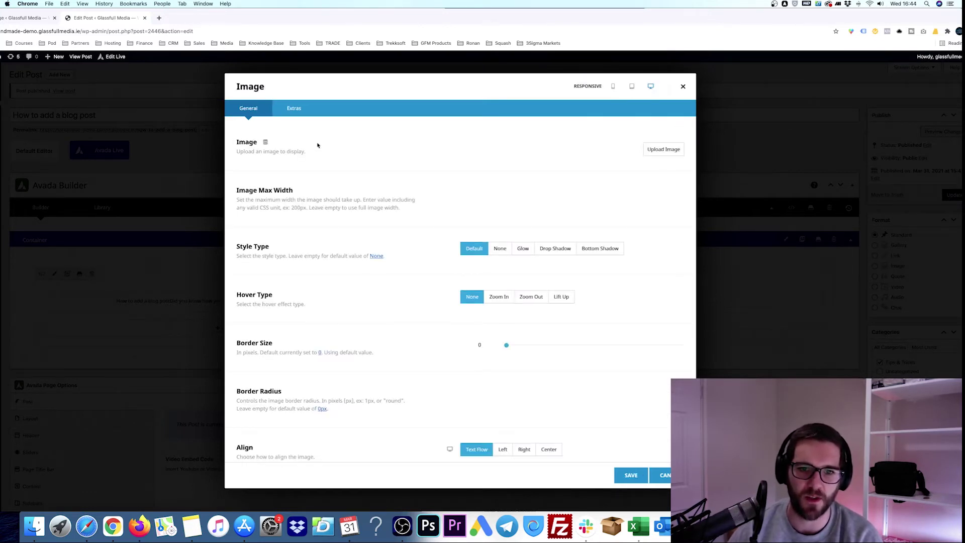
Insert the terrarium photo with alt text 'how to add a blog post tips' and save the element
{"action": "left_click", "coordinate": [649, 151]}
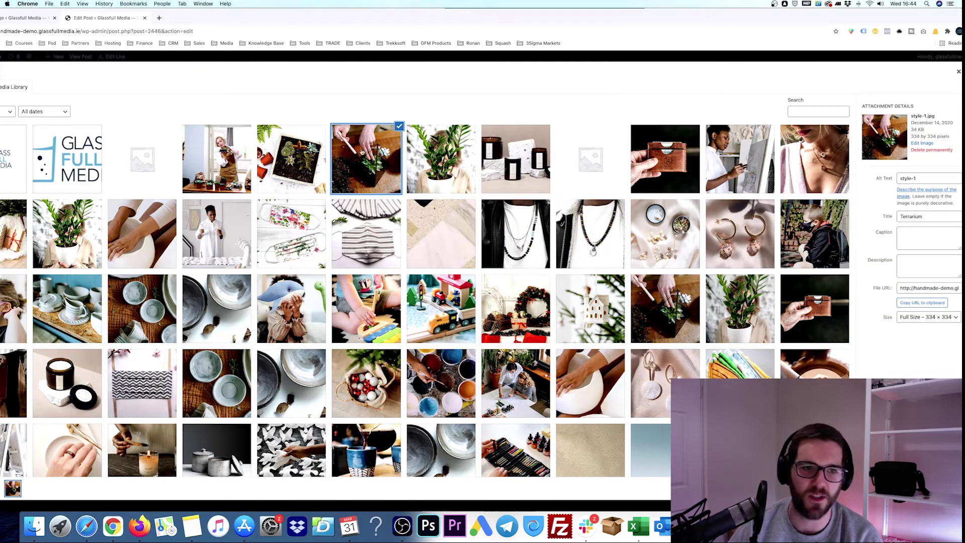
{"action": "key", "text": "Tab"}
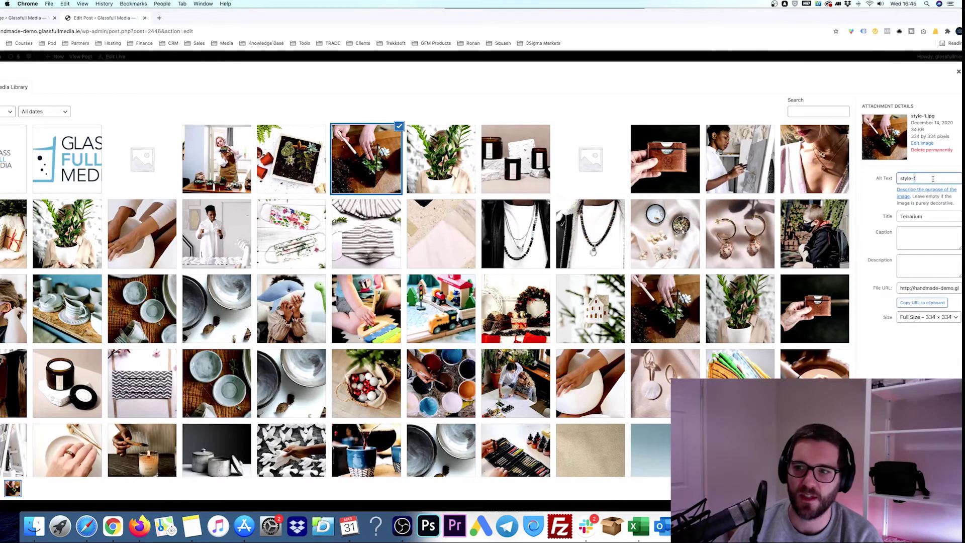
{"action": "type", "text": "how to ad"}
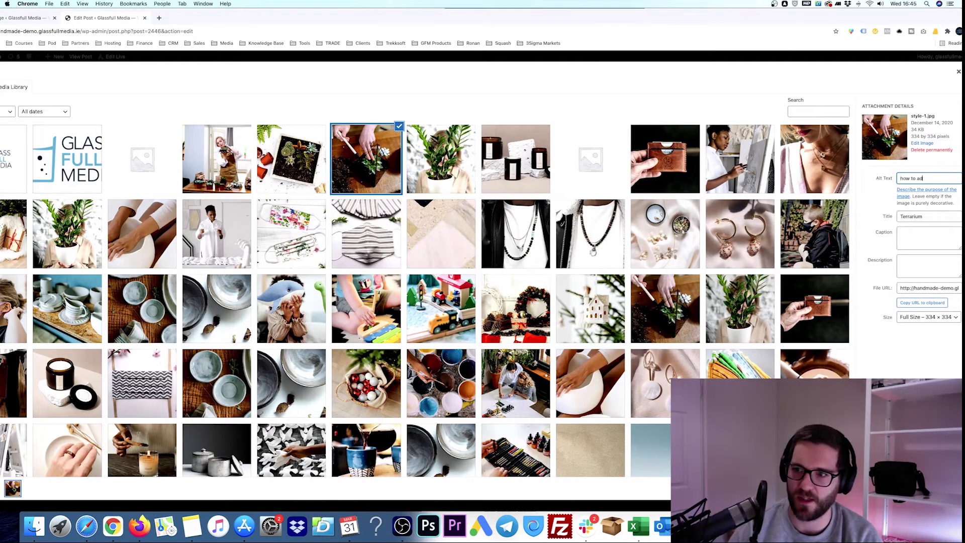
{"action": "type", "text": "d a blog post t"}
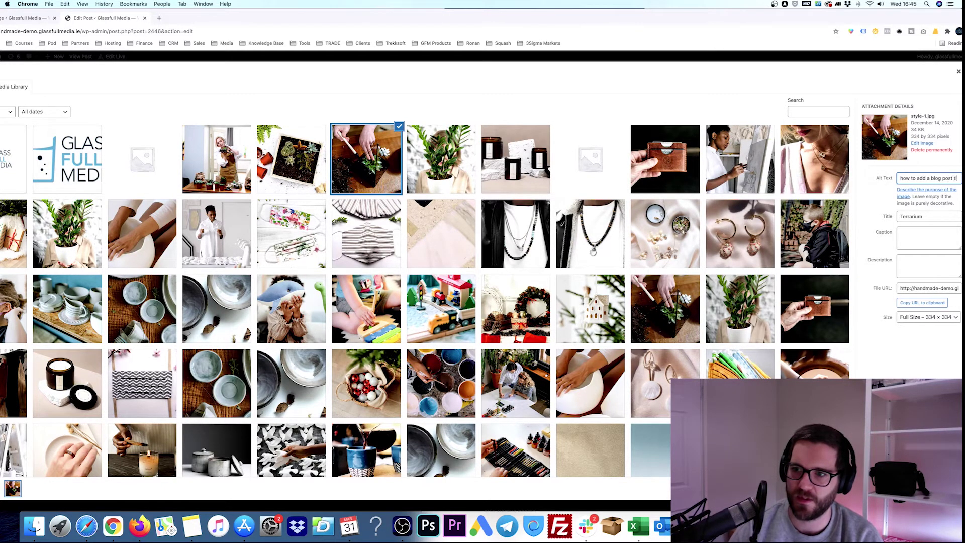
{"action": "type", "text": "ips"}
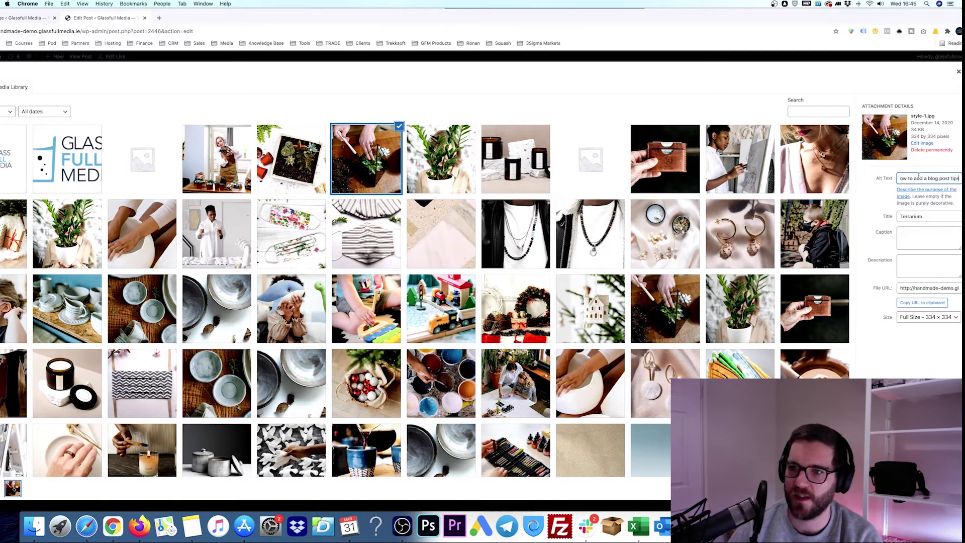
{"action": "key", "text": "super+a"}
{"action": "left_click", "coordinate": [943, 175]}
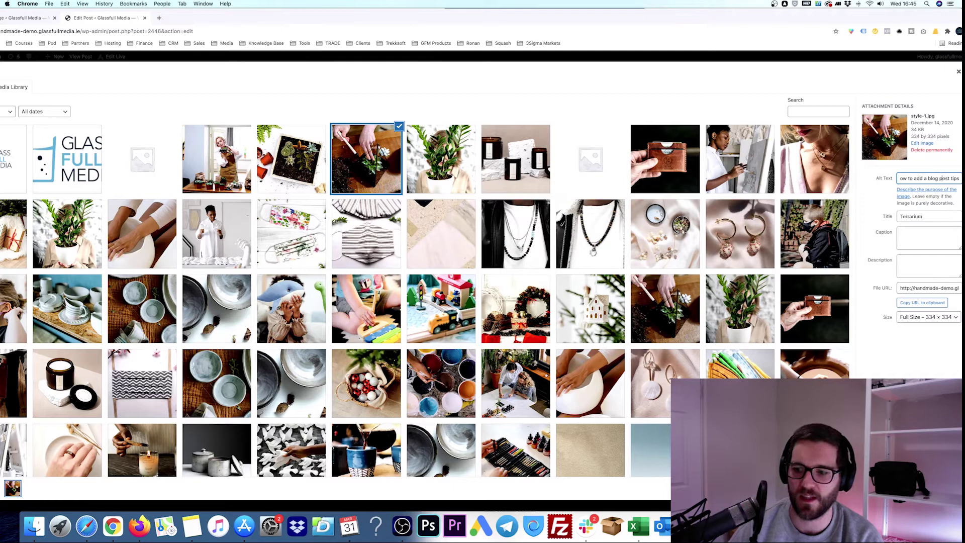
{"action": "left_click", "coordinate": [935, 500]}
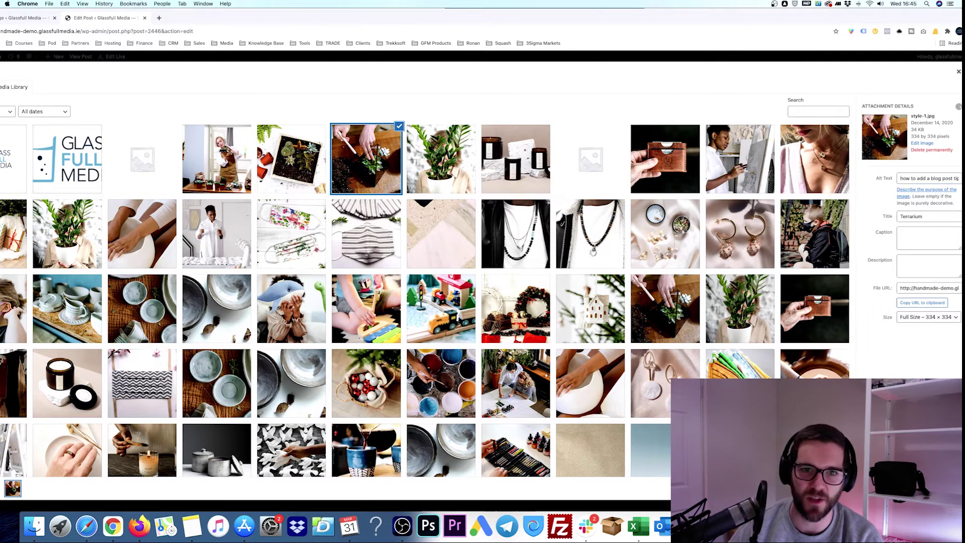
{"action": "left_click", "coordinate": [639, 472]}
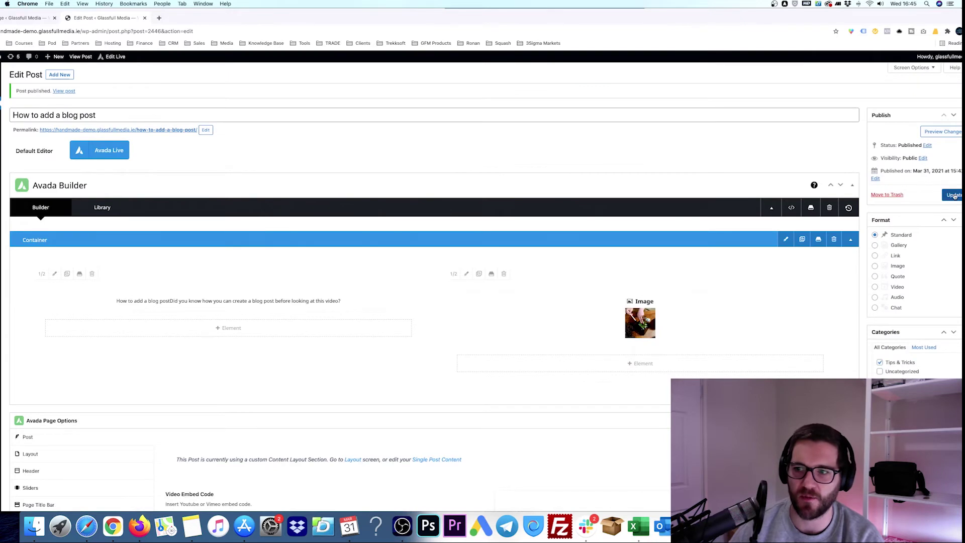
Update the published post, then open and cancel the Published-on date edit
{"action": "left_click", "coordinate": [954, 195]}
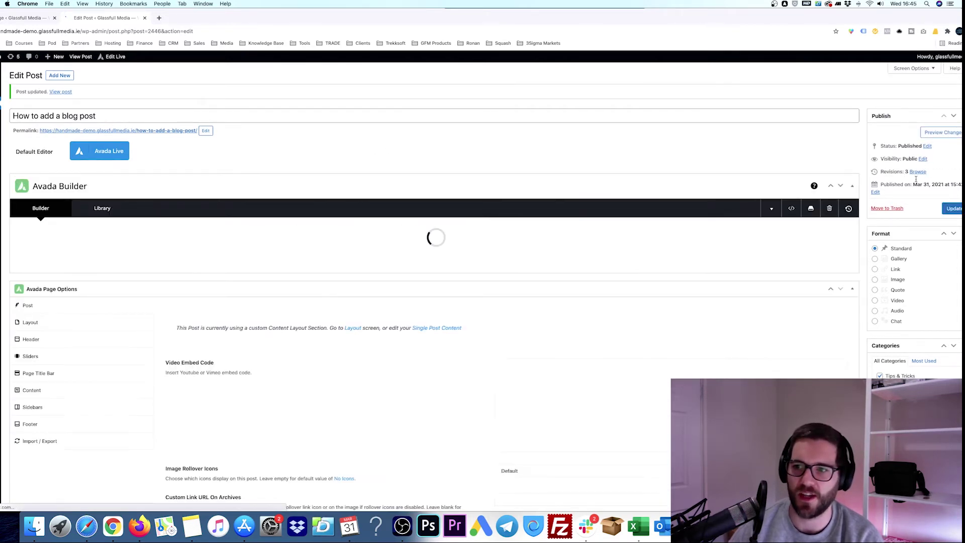
{"action": "left_click", "coordinate": [875, 192]}
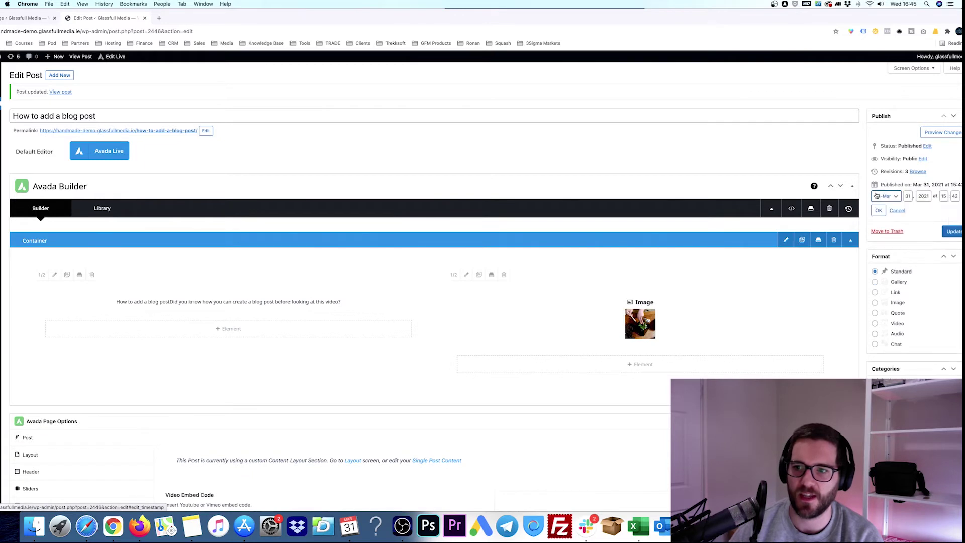
{"action": "left_click", "coordinate": [897, 210]}
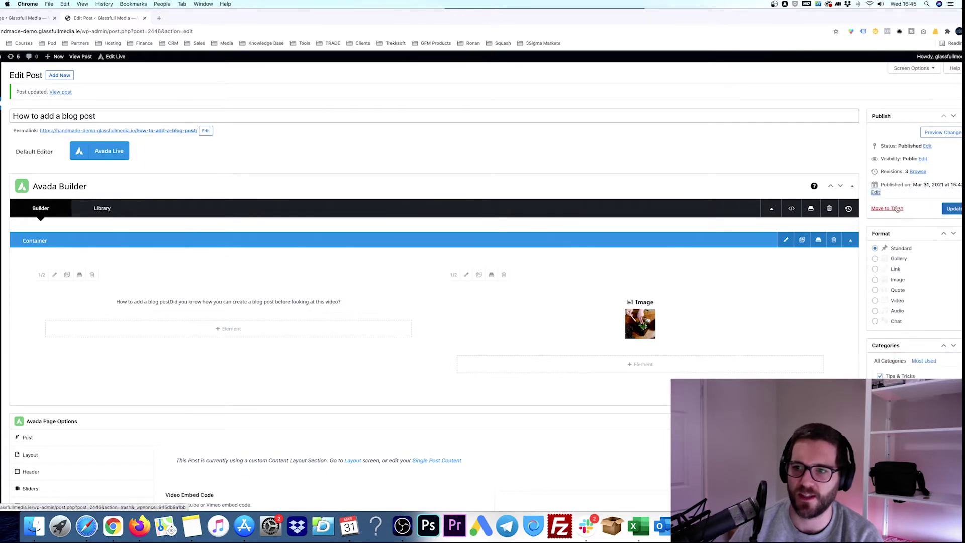
{"action": "left_click_drag", "start_coordinate": [888, 171], "coordinate": [917, 174]}
Open the post's revision history and review the removed and added code
{"action": "left_click", "coordinate": [916, 173]}
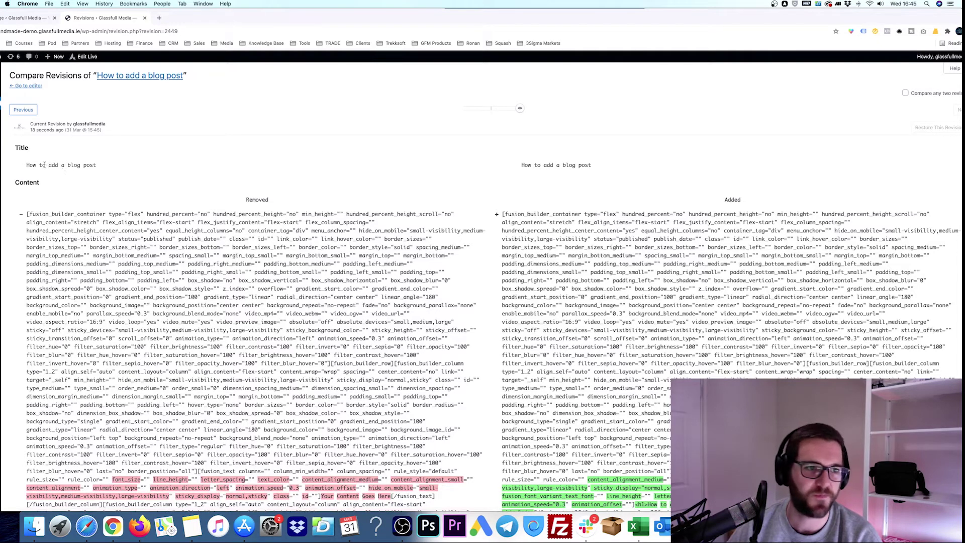
{"action": "left_click_drag", "start_coordinate": [25, 165], "coordinate": [245, 263]}
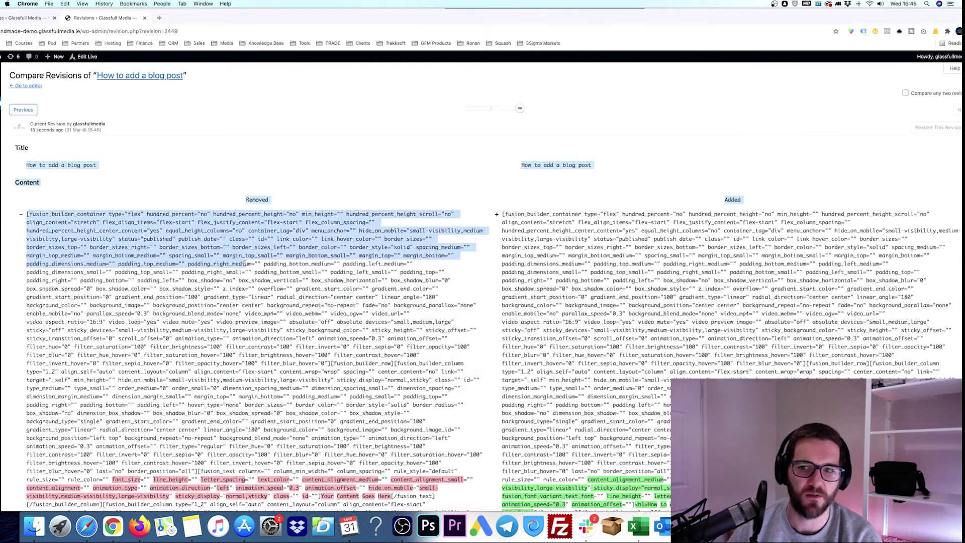
{"action": "left_click", "coordinate": [275, 267]}
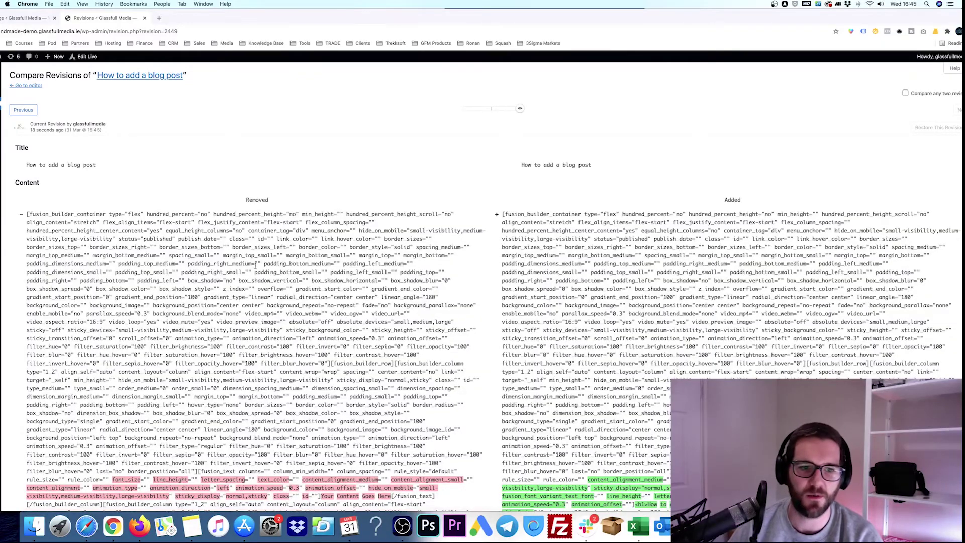
{"action": "left_click_drag", "start_coordinate": [156, 256], "coordinate": [356, 421]}
{"action": "scroll", "coordinate": [355, 423], "scroll_direction": "down", "scroll_amount": 5}
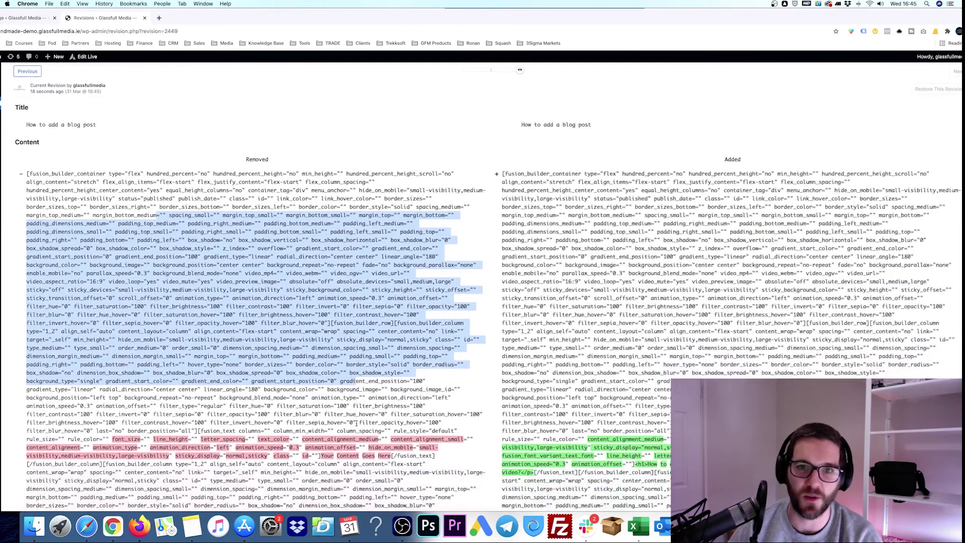
{"action": "scroll", "coordinate": [362, 417], "scroll_direction": "up", "scroll_amount": 5}
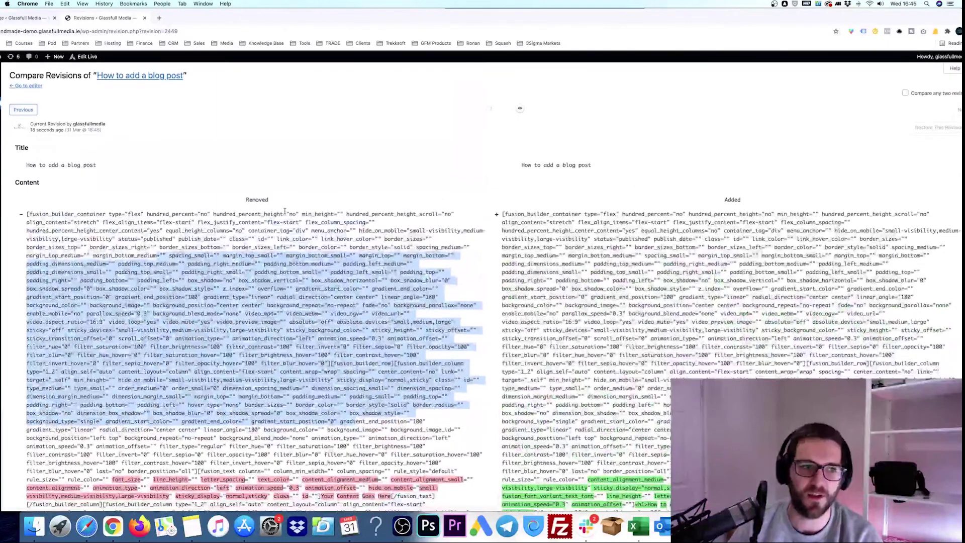
Step back to the earlier autosave revision and inspect its author and date
{"action": "left_click", "coordinate": [30, 111]}
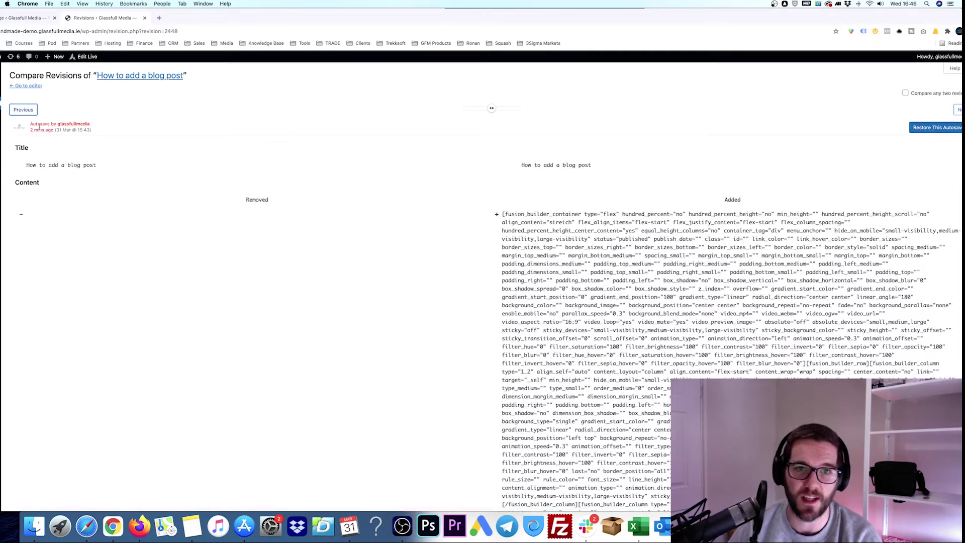
{"action": "left_click_drag", "start_coordinate": [31, 124], "coordinate": [91, 130]}
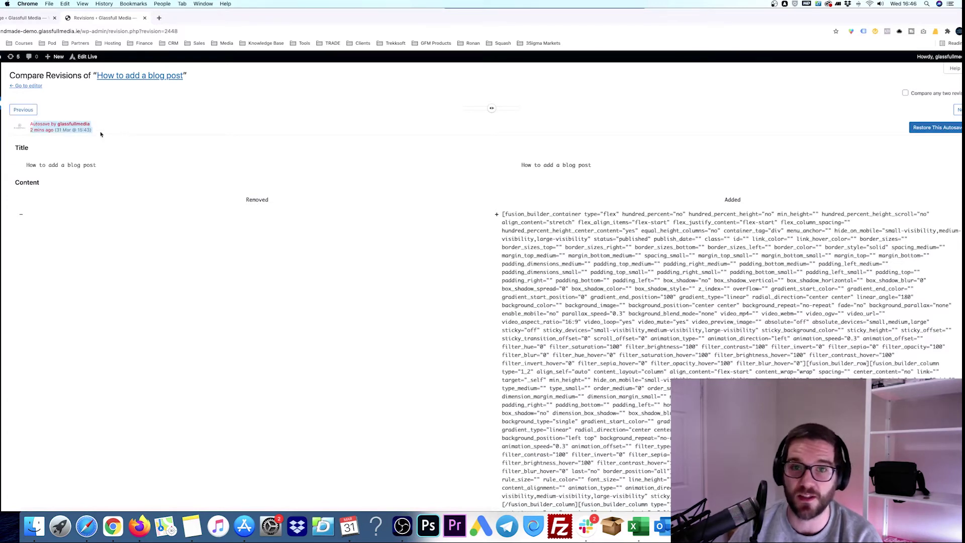
{"action": "left_click_drag", "start_coordinate": [31, 125], "coordinate": [53, 130]}
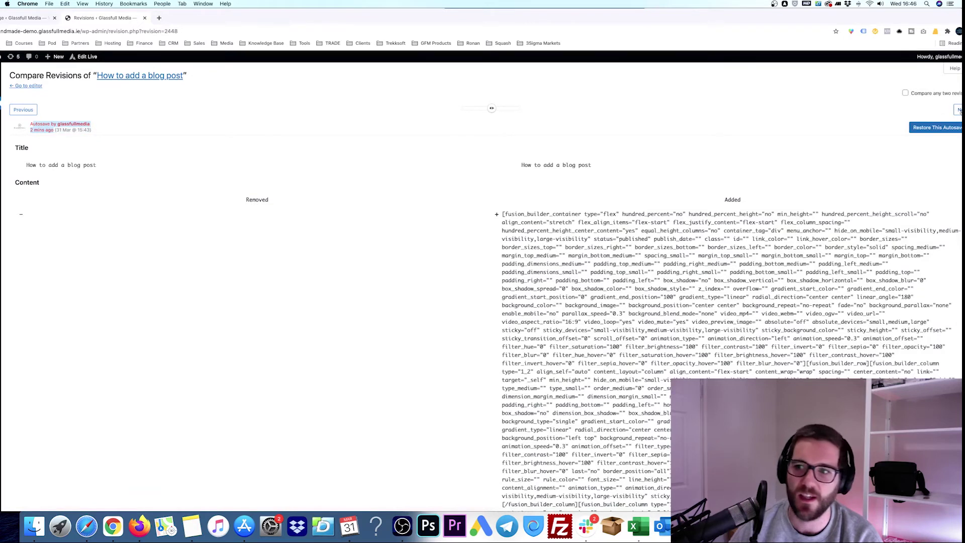
{"action": "mouse_move", "coordinate": [2, 57]}
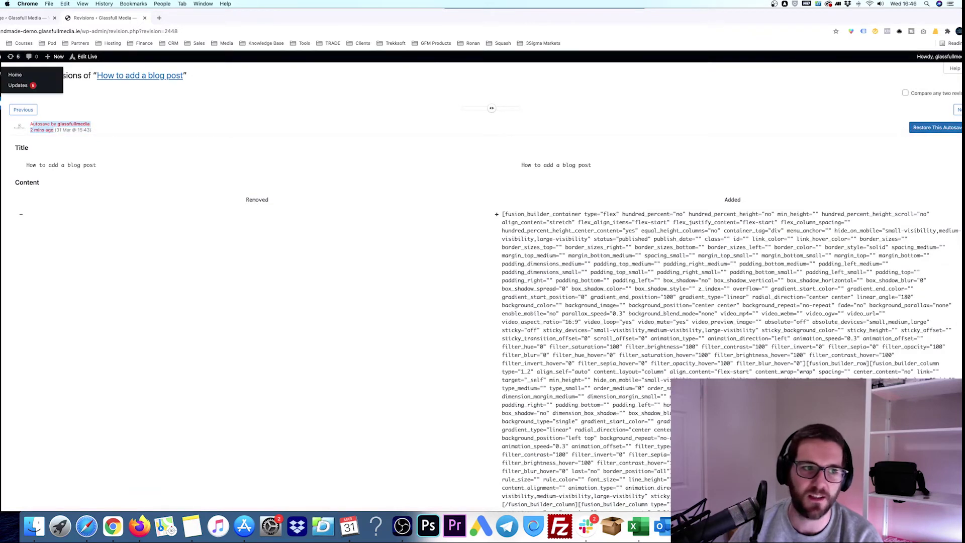
{"action": "left_click", "coordinate": [112, 95]}
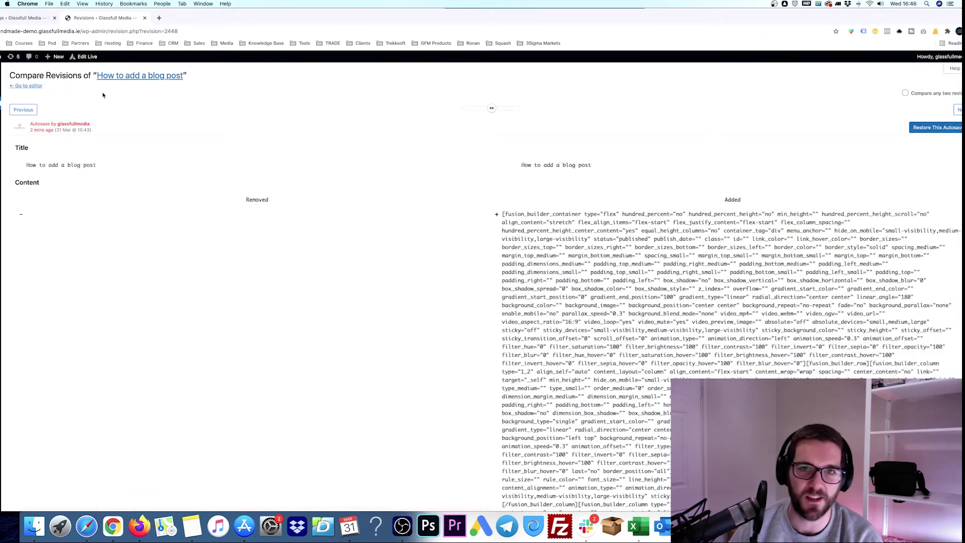
{"action": "left_click", "coordinate": [40, 87]}
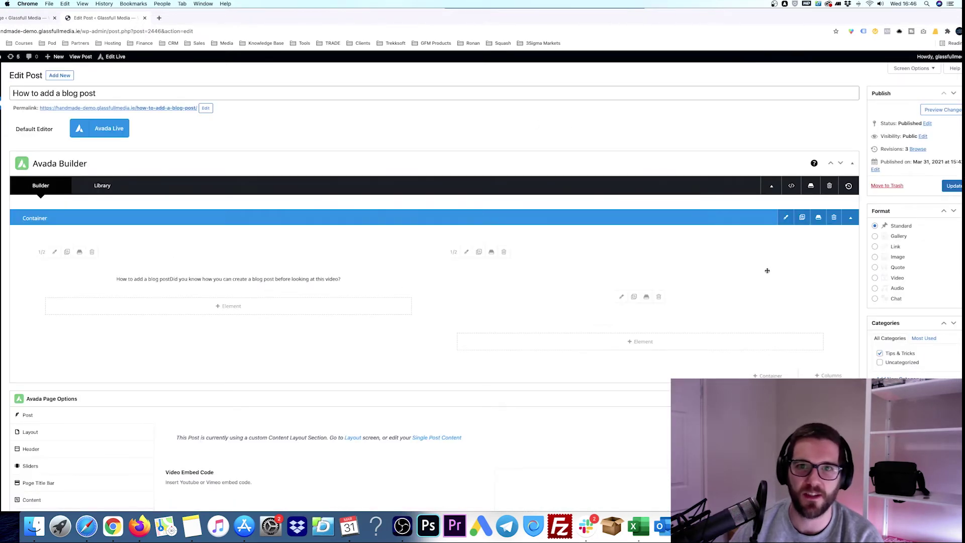
{"action": "left_click", "coordinate": [953, 186]}
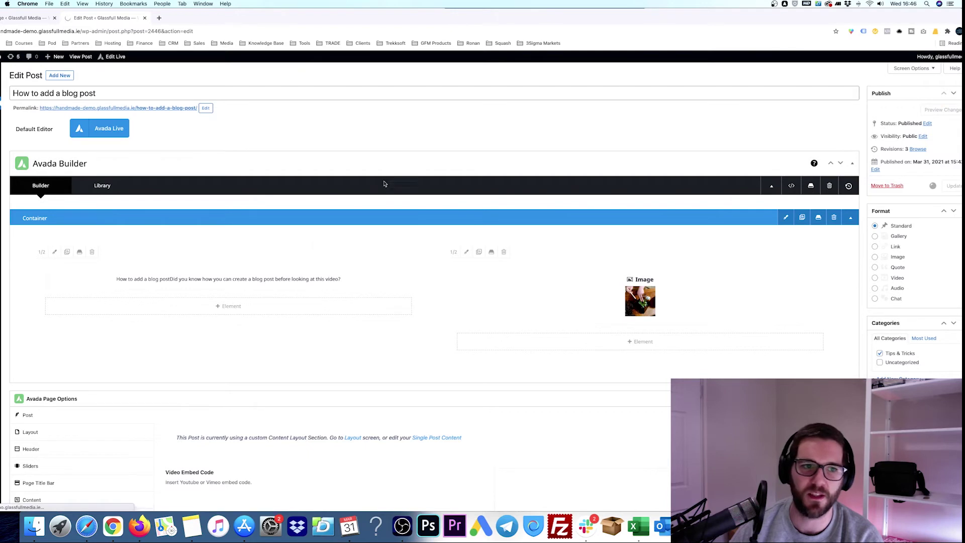
{"action": "left_click", "coordinate": [159, 109], "text": "super"}
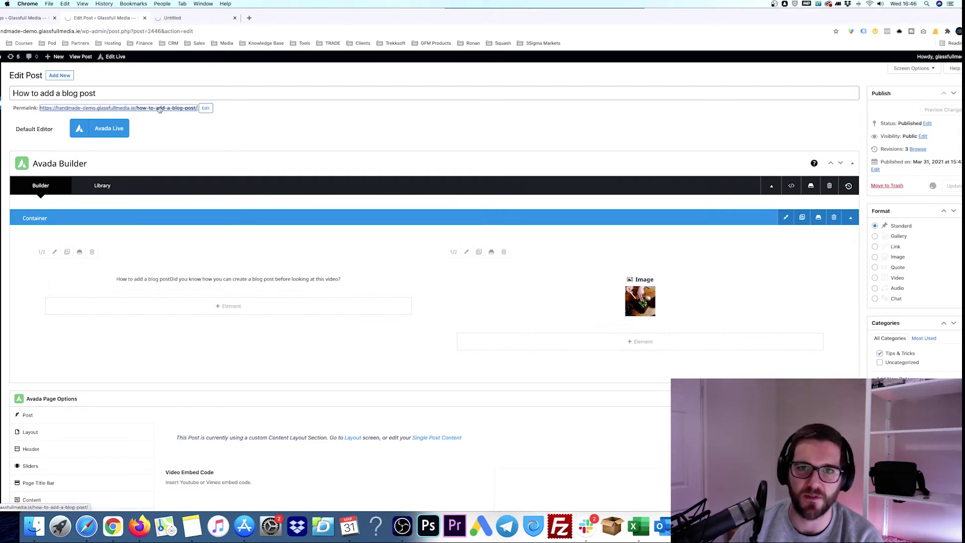
{"action": "key", "text": "ctrl+Tab"}
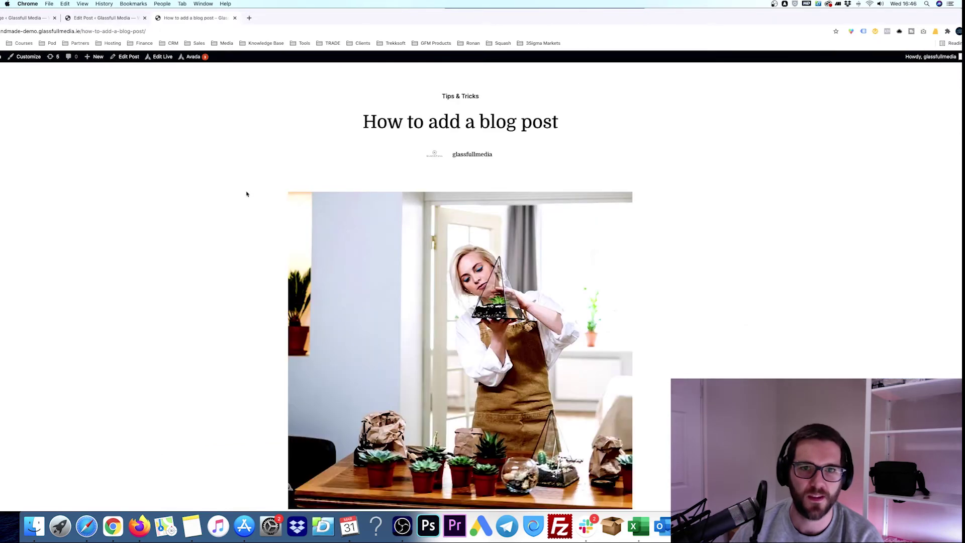
{"action": "scroll", "coordinate": [242, 192], "scroll_direction": "down", "scroll_amount": 3}
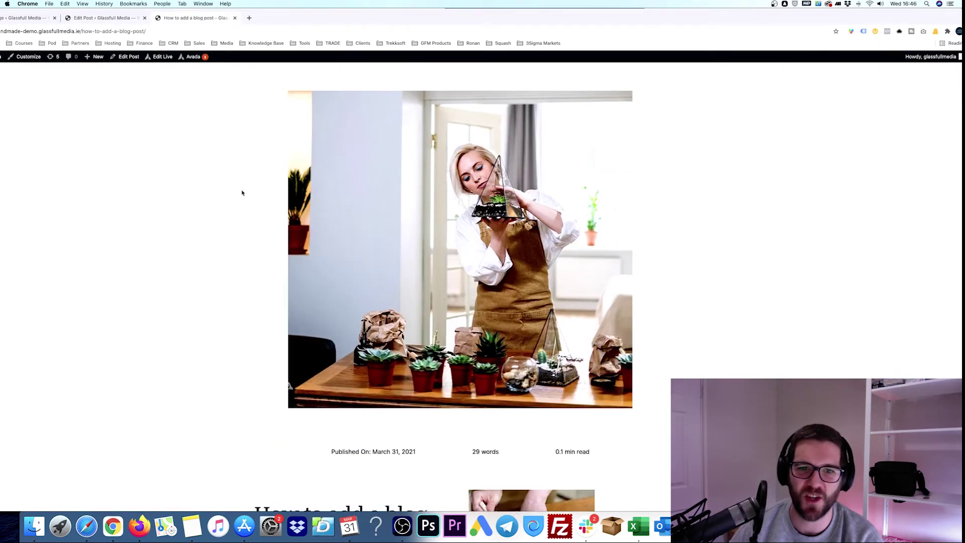
{"action": "scroll", "coordinate": [284, 197], "scroll_direction": "up", "scroll_amount": 1}
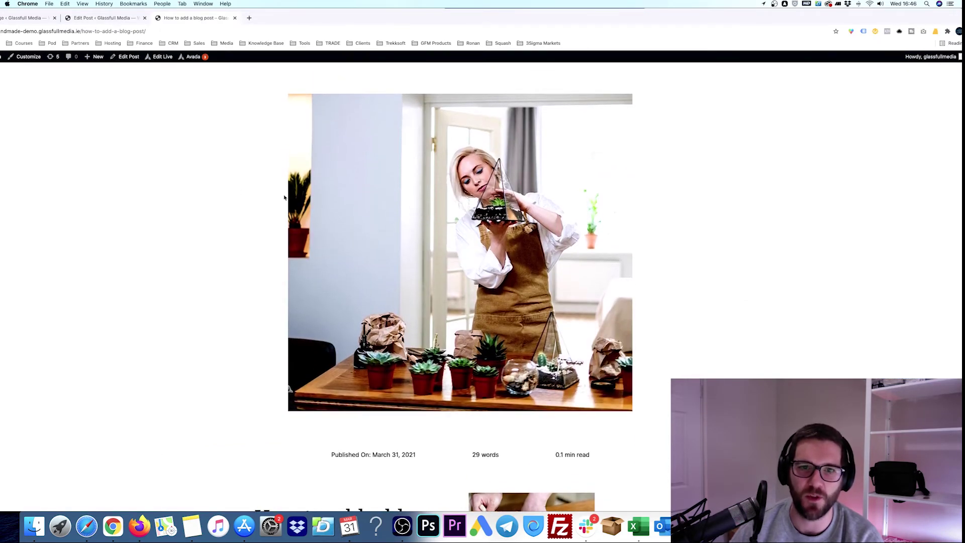
{"action": "scroll", "coordinate": [510, 257], "scroll_direction": "up", "scroll_amount": 3}
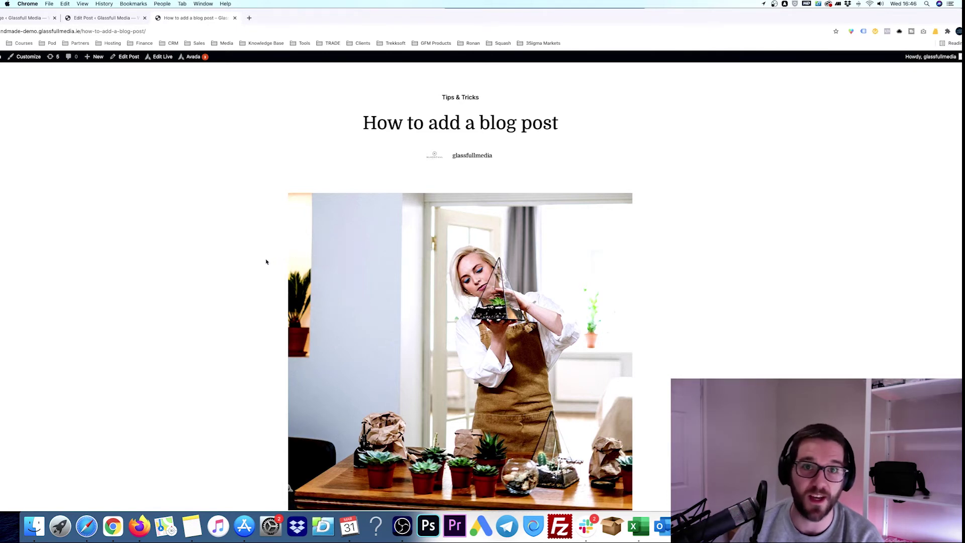
{"action": "scroll", "coordinate": [256, 239], "scroll_direction": "down", "scroll_amount": 10}
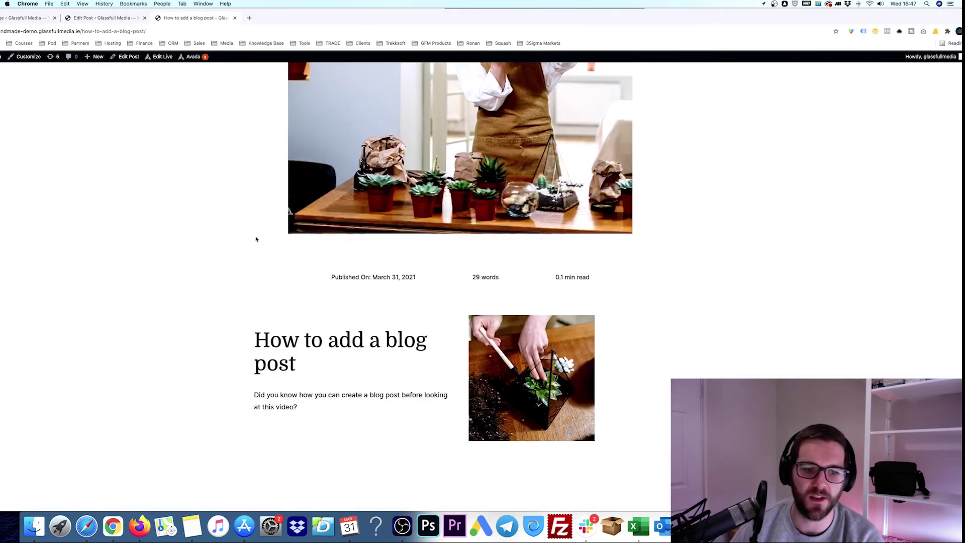
{"action": "left_click_drag", "start_coordinate": [257, 248], "coordinate": [306, 280]}
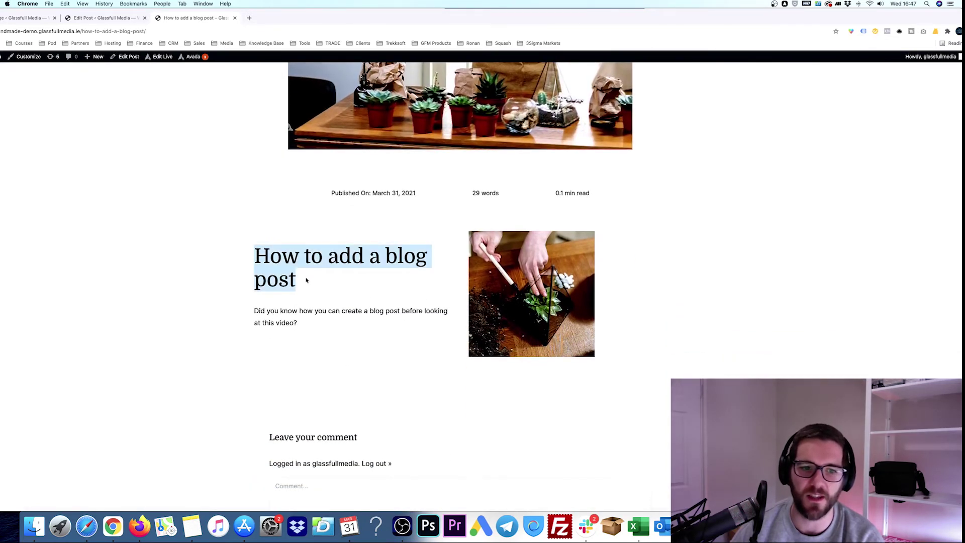
{"action": "left_click", "coordinate": [338, 285]}
{"action": "left_click_drag", "start_coordinate": [260, 308], "coordinate": [310, 326]}
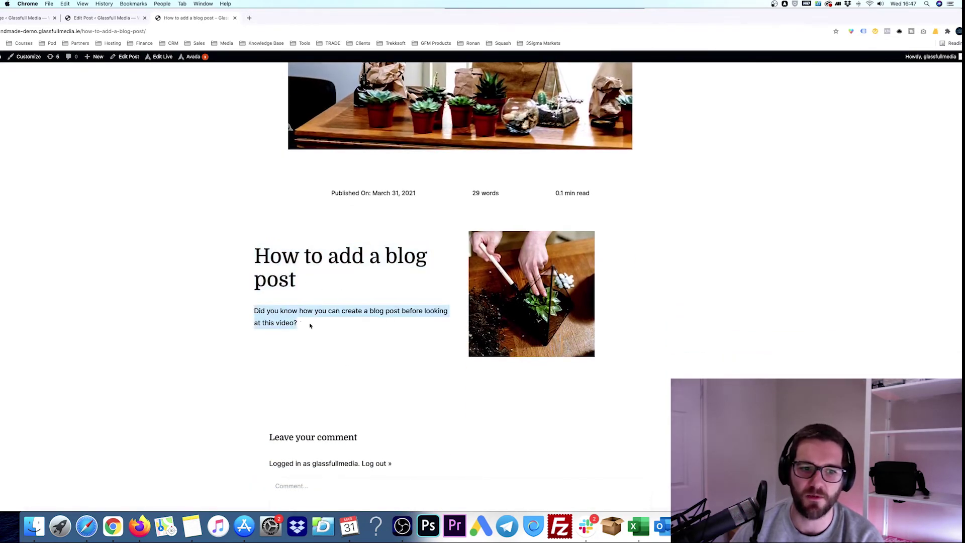
{"action": "left_click", "coordinate": [310, 325]}
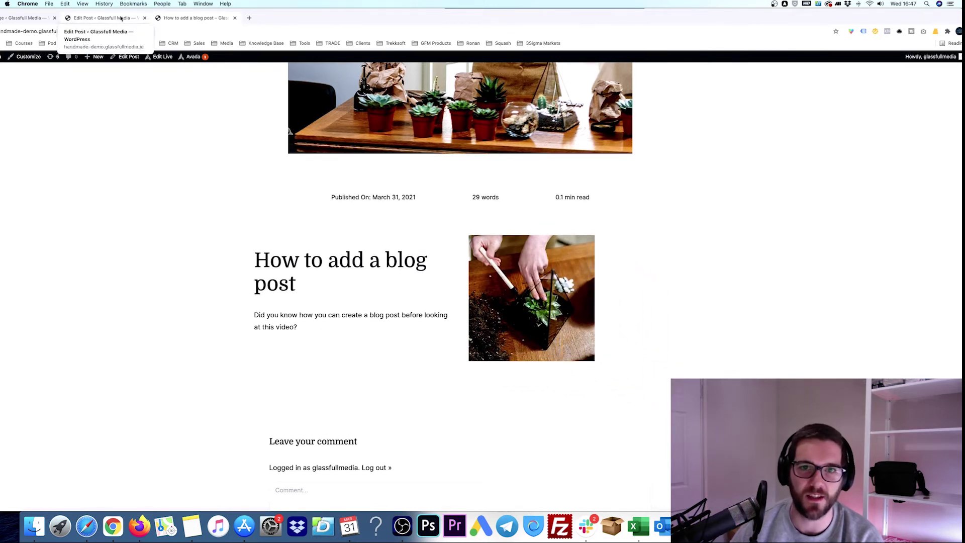
Move the Image element into the left column, below the text block
{"action": "left_click", "coordinate": [120, 18]}
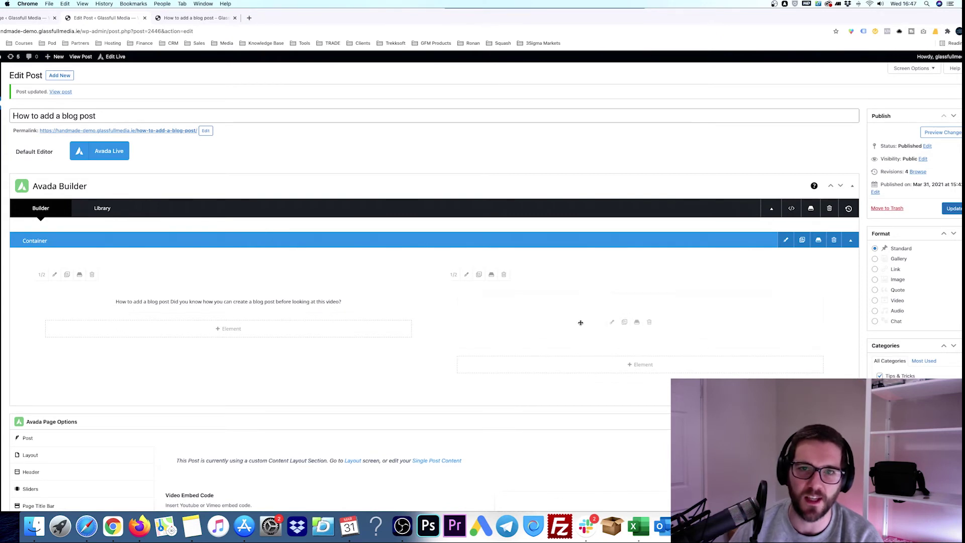
{"action": "left_click_drag", "start_coordinate": [566, 320], "coordinate": [196, 345]}
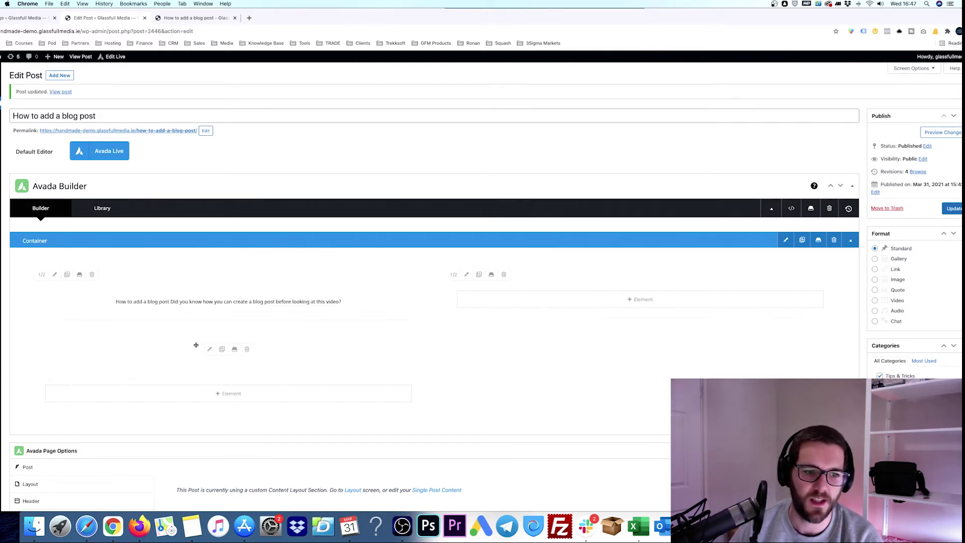
{"action": "left_click_drag", "start_coordinate": [350, 348], "coordinate": [351, 349]}
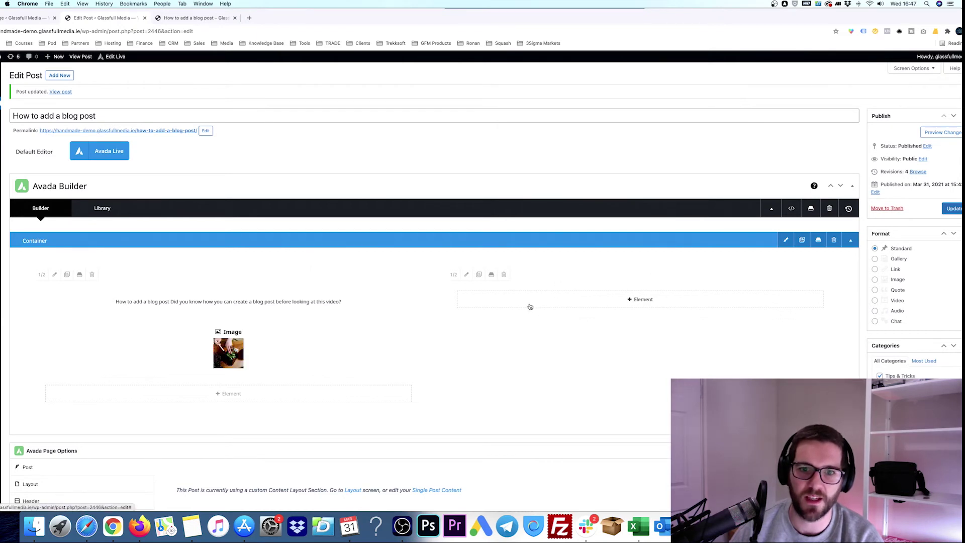
Delete the empty right column, set the remaining column to 1/1 width, and update the post
{"action": "left_click", "coordinate": [504, 276]}
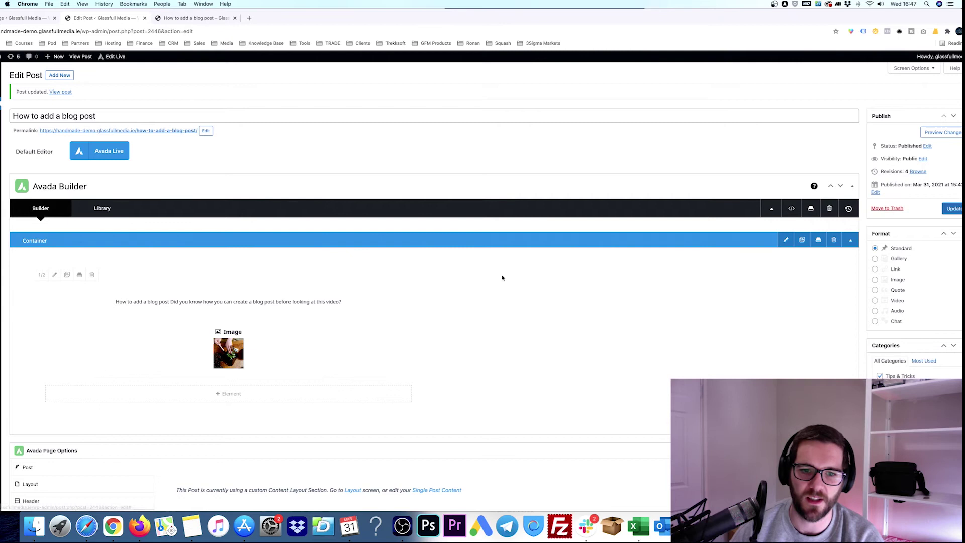
{"action": "left_click", "coordinate": [42, 277]}
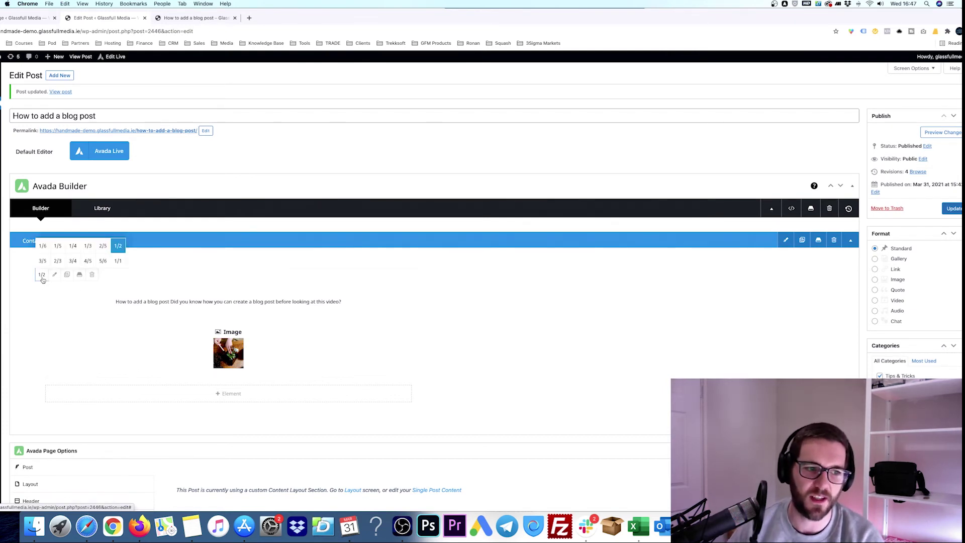
{"action": "left_click", "coordinate": [117, 261]}
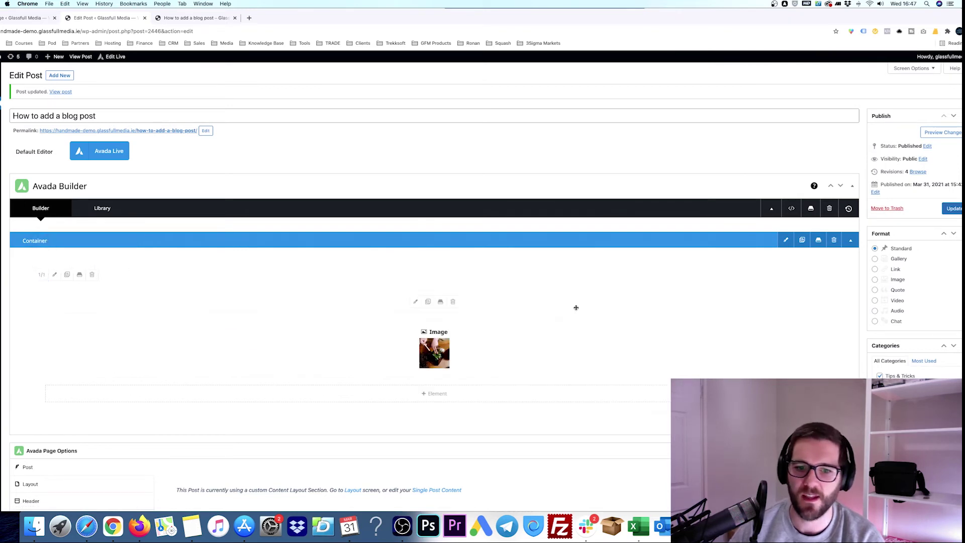
{"action": "left_click", "coordinate": [953, 209]}
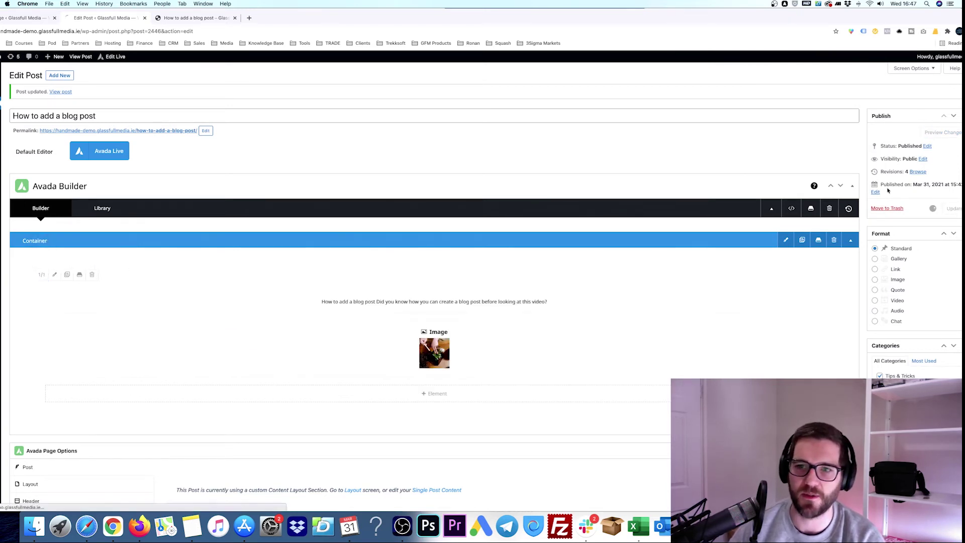
{"action": "left_click", "coordinate": [184, 20]}
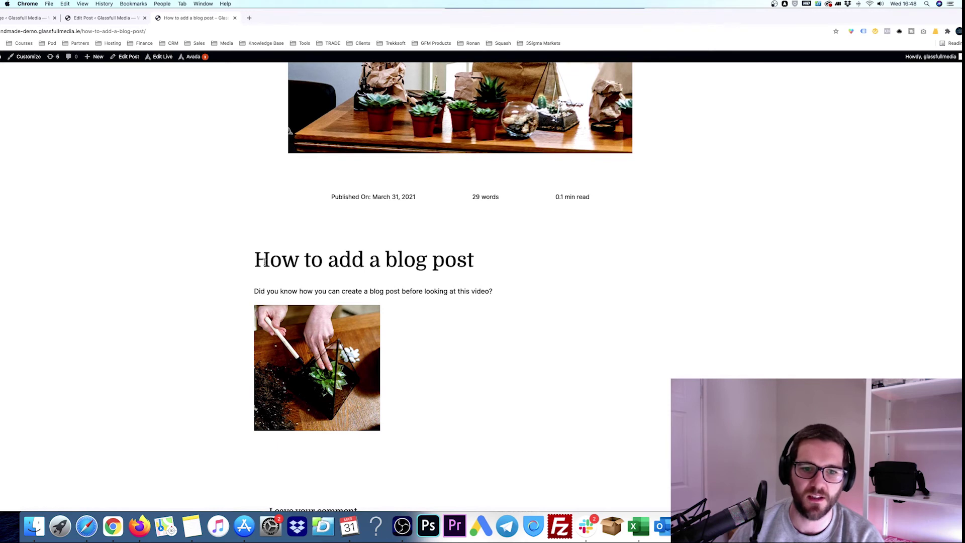
Check that the live post shows the heading, paragraph and image in one column
{"action": "left_click_drag", "start_coordinate": [257, 260], "coordinate": [477, 312]}
{"action": "left_click", "coordinate": [490, 362]}
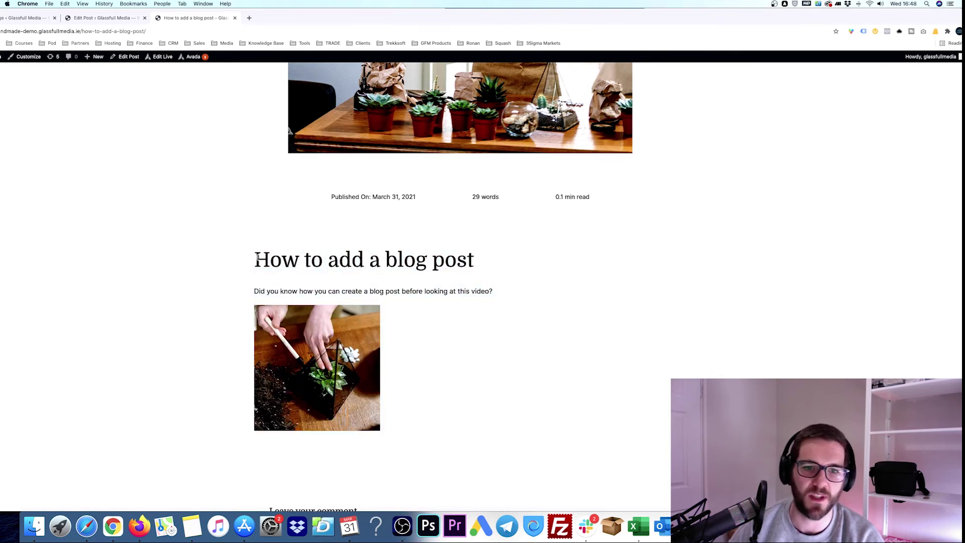
{"action": "left_click_drag", "start_coordinate": [257, 259], "coordinate": [487, 369]}
{"action": "left_click", "coordinate": [487, 368]}
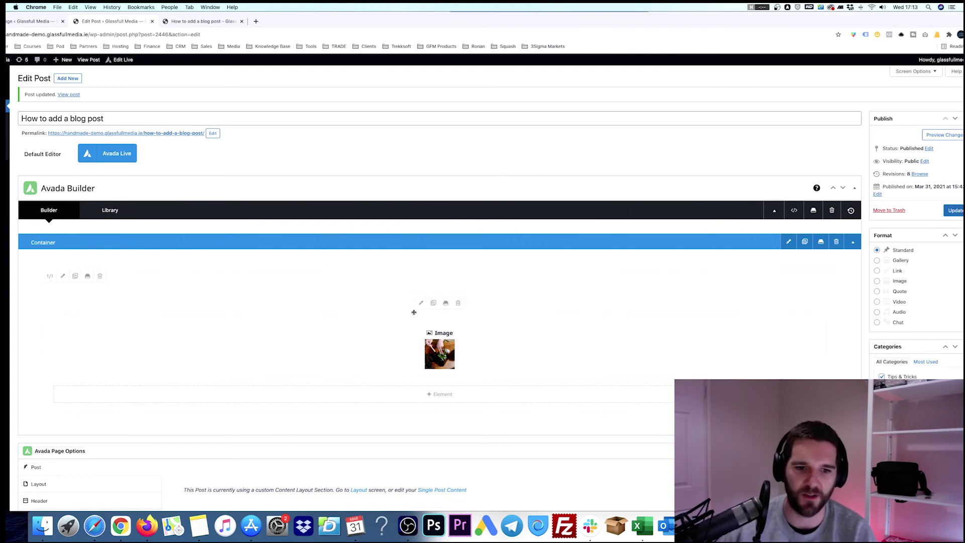
Center-align all text in the Text Block and save it
{"action": "left_click", "coordinate": [420, 304]}
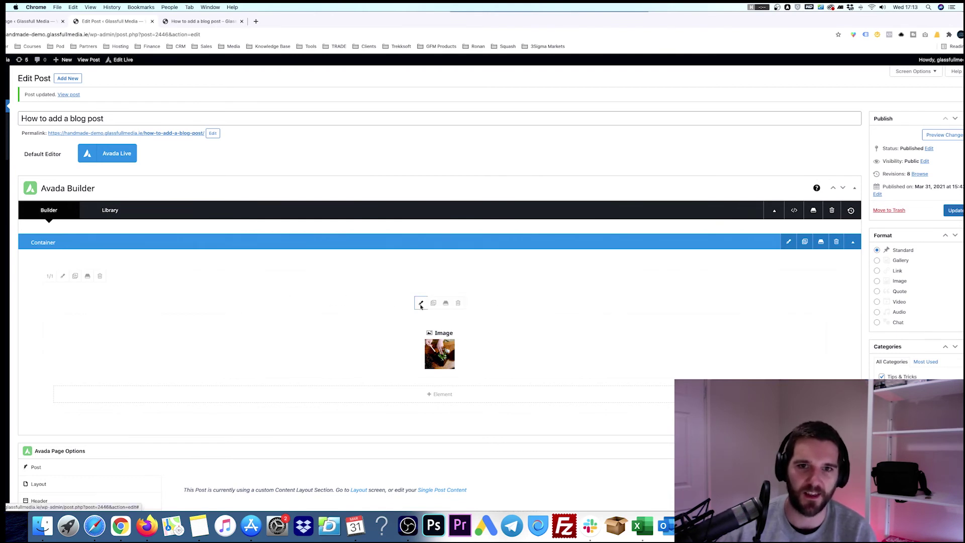
{"action": "key", "text": "super+a"}
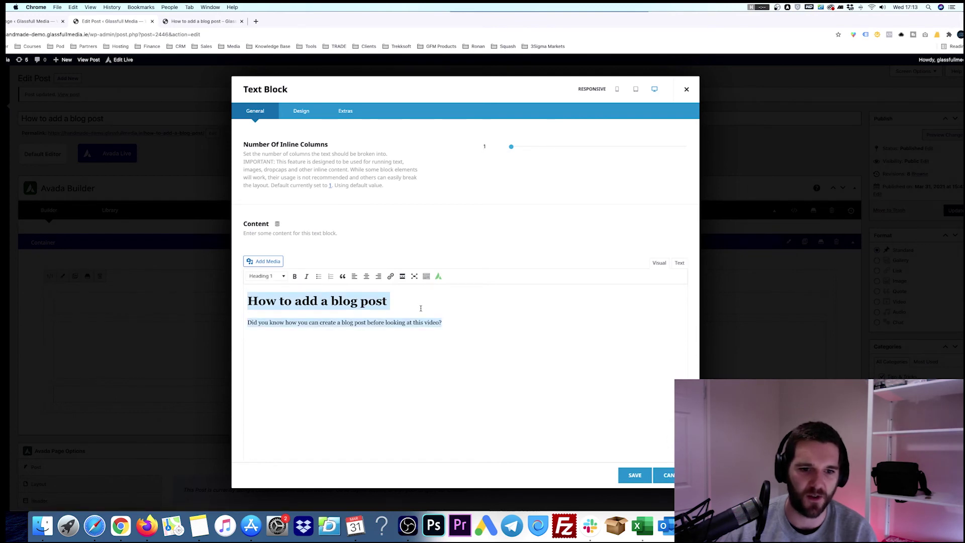
{"action": "left_click", "coordinate": [366, 276]}
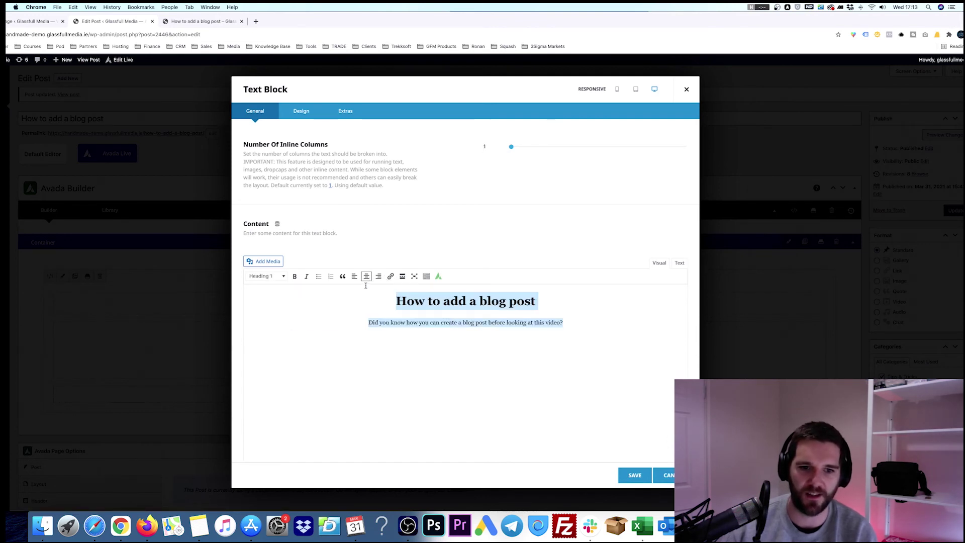
{"action": "left_click", "coordinate": [354, 276]}
{"action": "left_click", "coordinate": [366, 276]}
{"action": "left_click", "coordinate": [378, 276]}
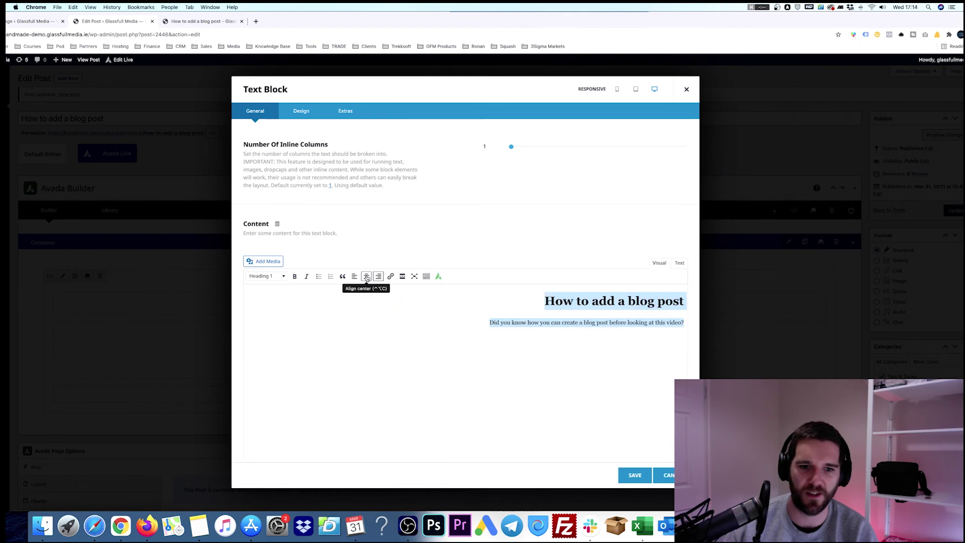
{"action": "left_click", "coordinate": [366, 277]}
{"action": "left_click", "coordinate": [627, 476]}
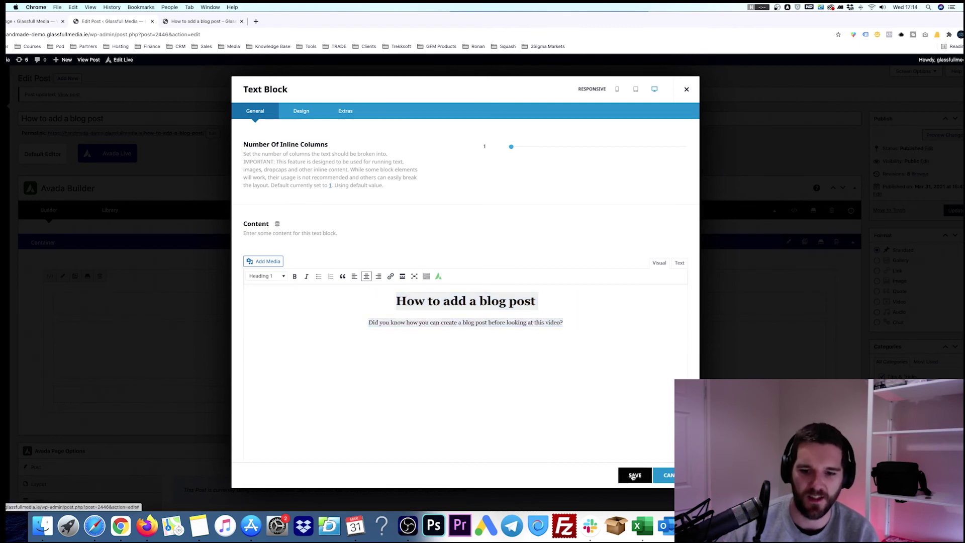
Save the Image element with center alignment and update the post
{"action": "left_click", "coordinate": [420, 350]}
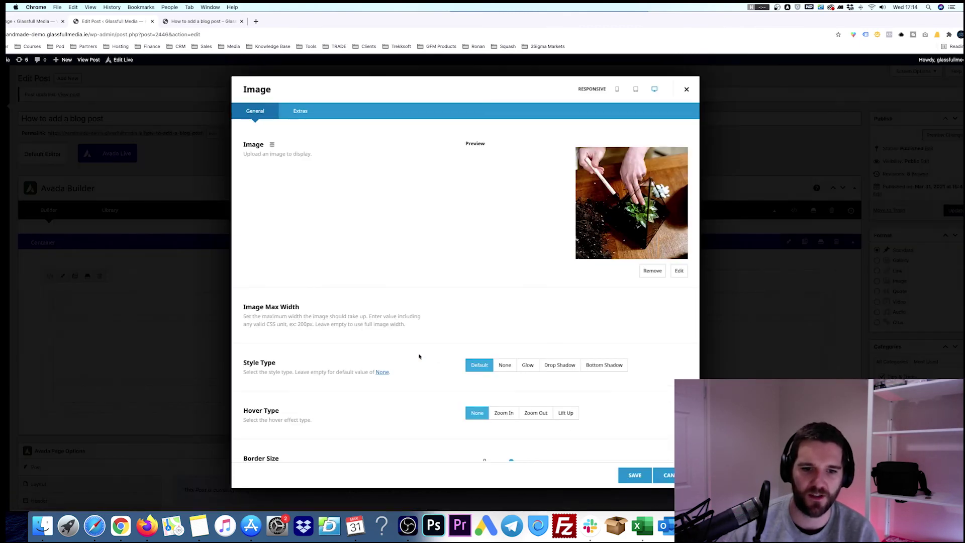
{"action": "scroll", "coordinate": [497, 338], "scroll_direction": "down", "scroll_amount": 5}
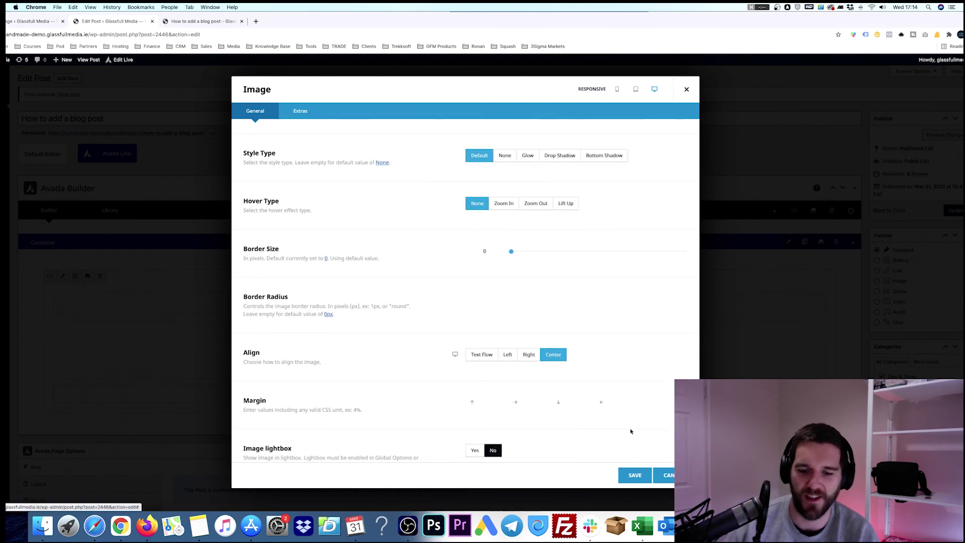
{"action": "left_click", "coordinate": [635, 475]}
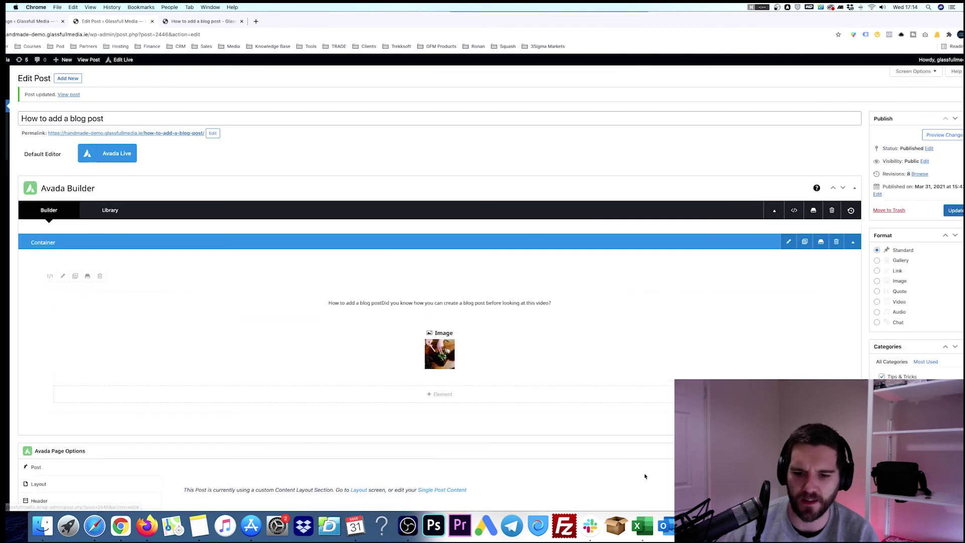
{"action": "left_click", "coordinate": [956, 211]}
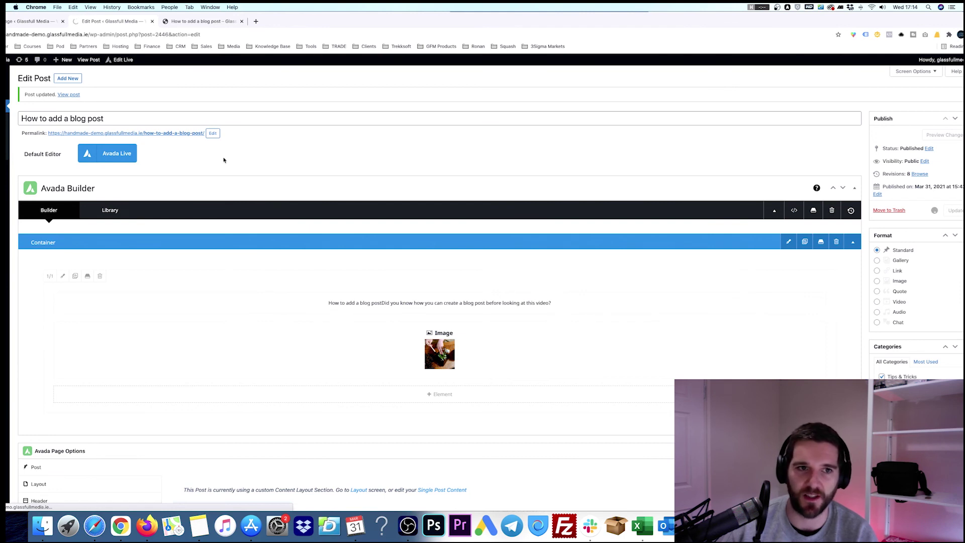
{"action": "key", "text": "ctrl+Tab"}
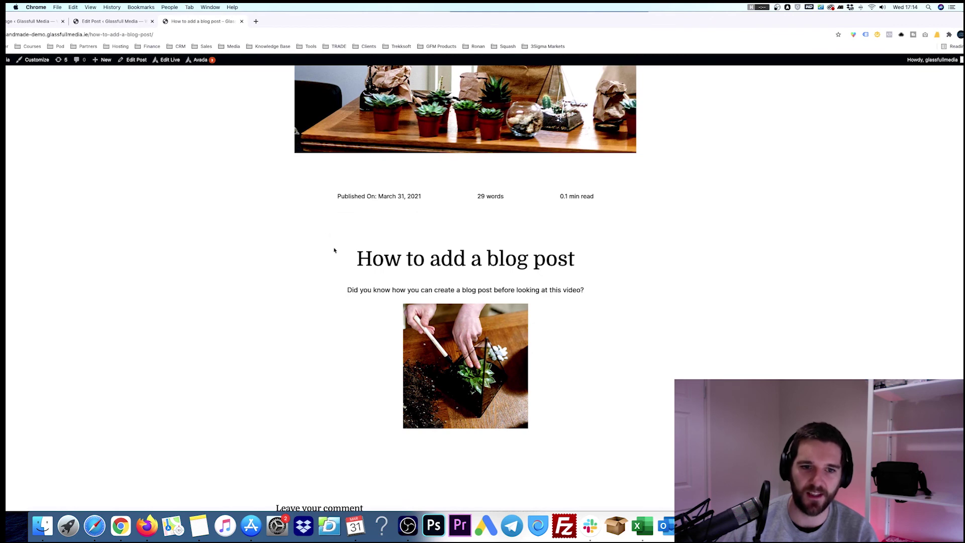
{"action": "left_click_drag", "start_coordinate": [334, 249], "coordinate": [586, 261]}
{"action": "left_click_drag", "start_coordinate": [601, 295], "coordinate": [349, 290]}
{"action": "left_click", "coordinate": [348, 290]}
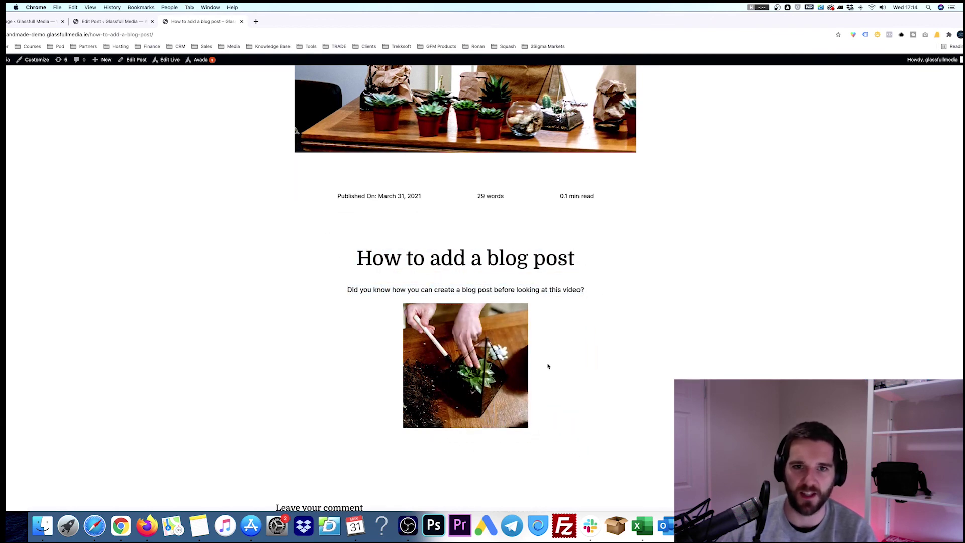
{"action": "scroll", "coordinate": [598, 369], "scroll_direction": "up", "scroll_amount": 5}
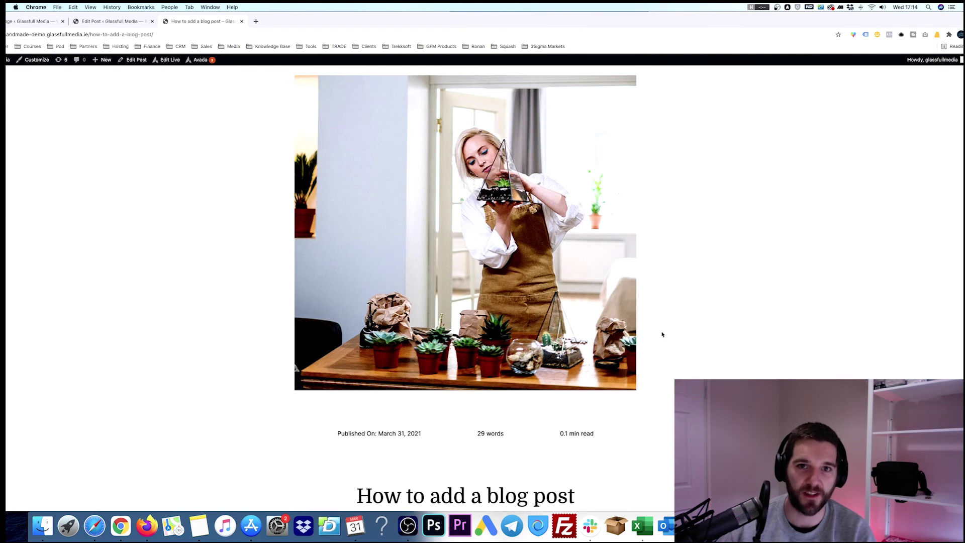